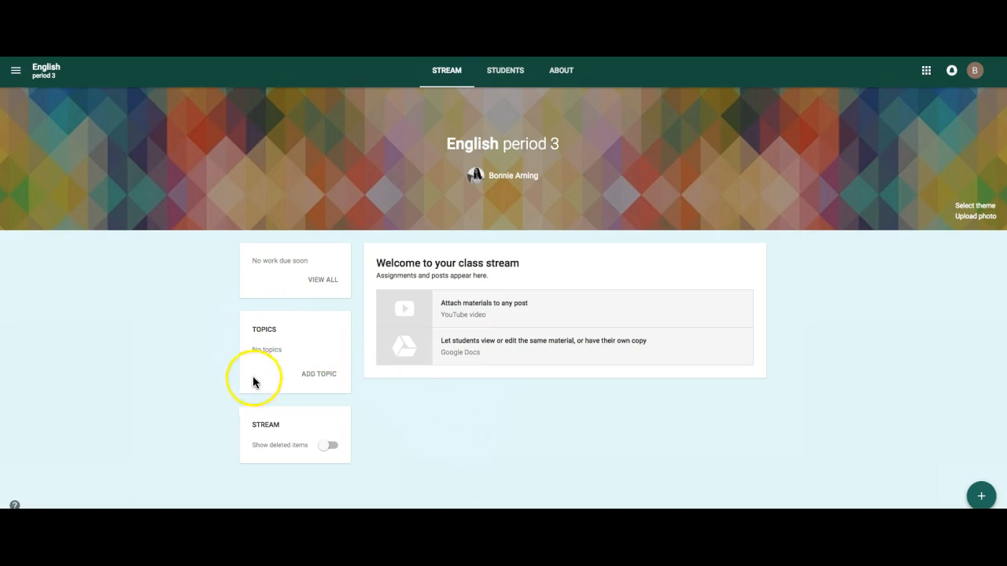
Step: Add two topics named Grammar and Vocabulary to the English period 3 class
{"action": "left_click", "coordinate": [318, 376]}
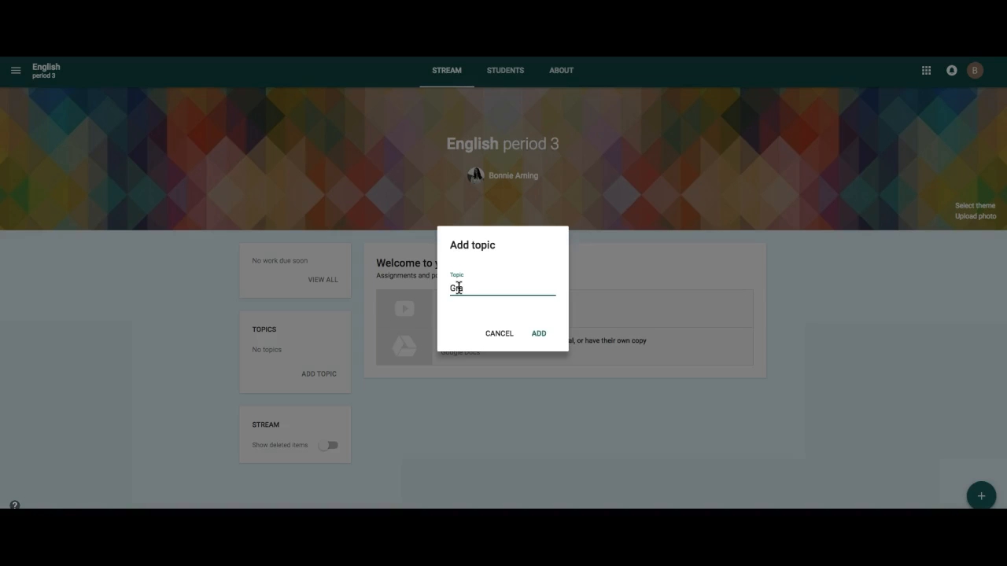
{"action": "left_click", "coordinate": [539, 335]}
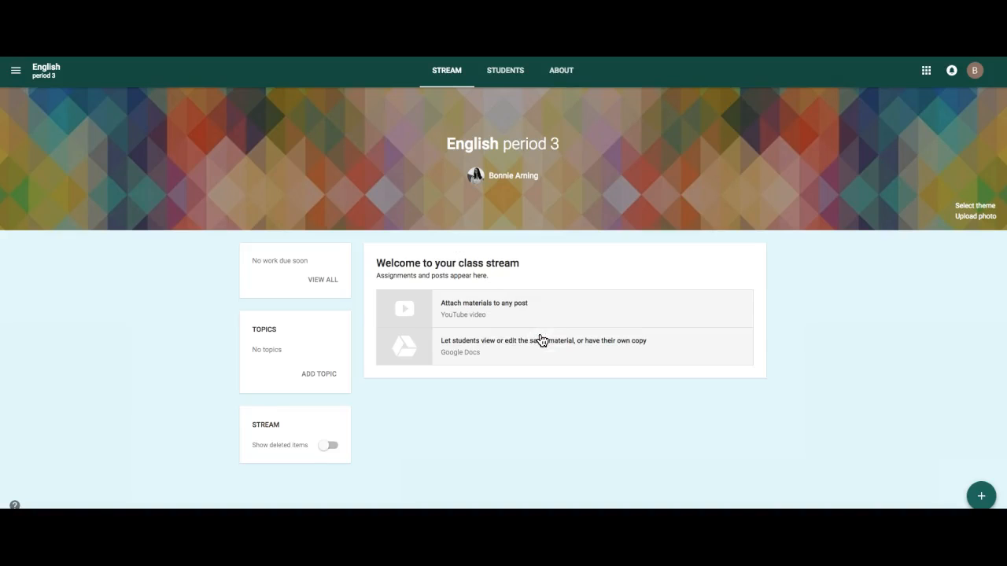
{"action": "left_click", "coordinate": [323, 379]}
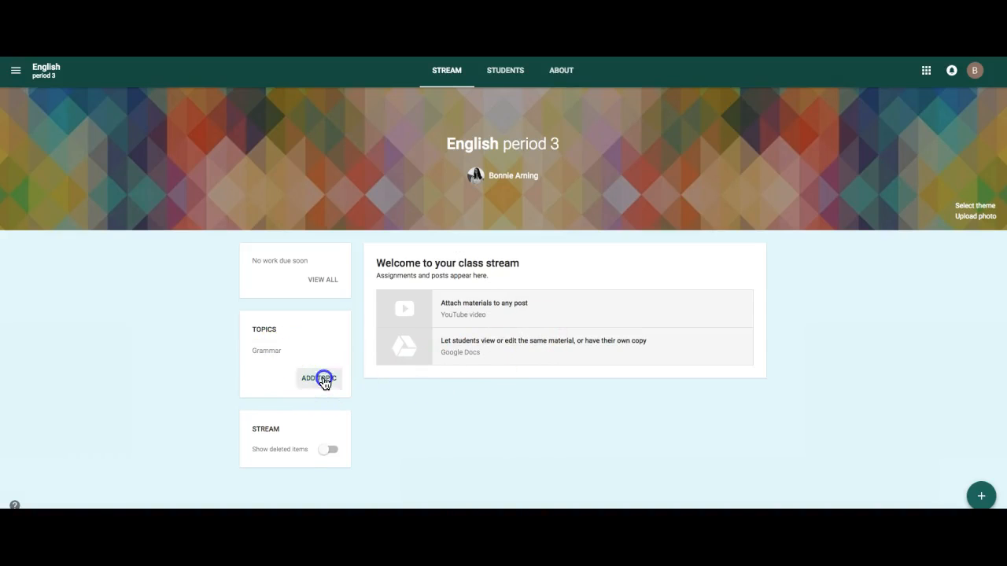
{"action": "type", "text": "Vo"}
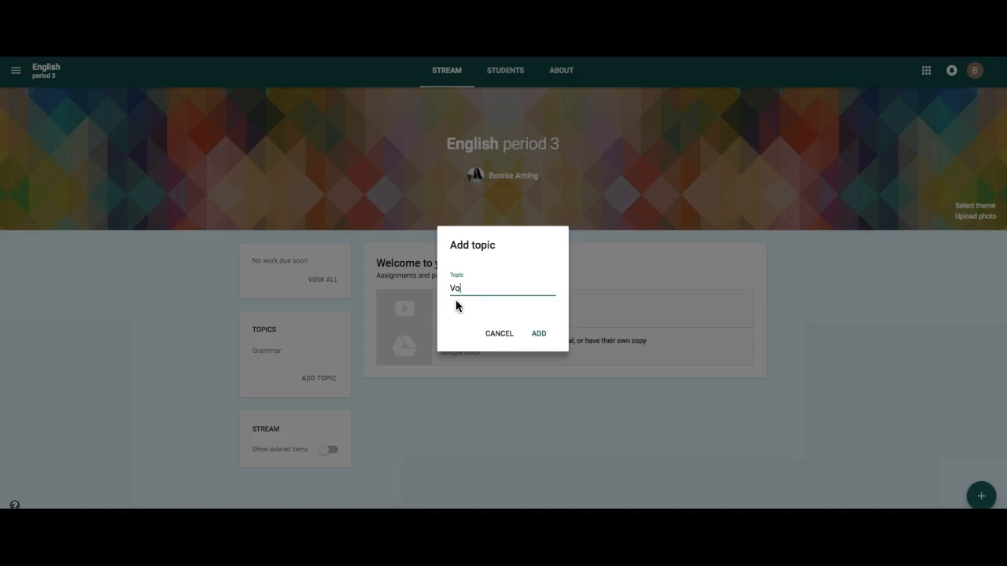
{"action": "type", "text": "cabulary"}
{"action": "left_click", "coordinate": [539, 334]}
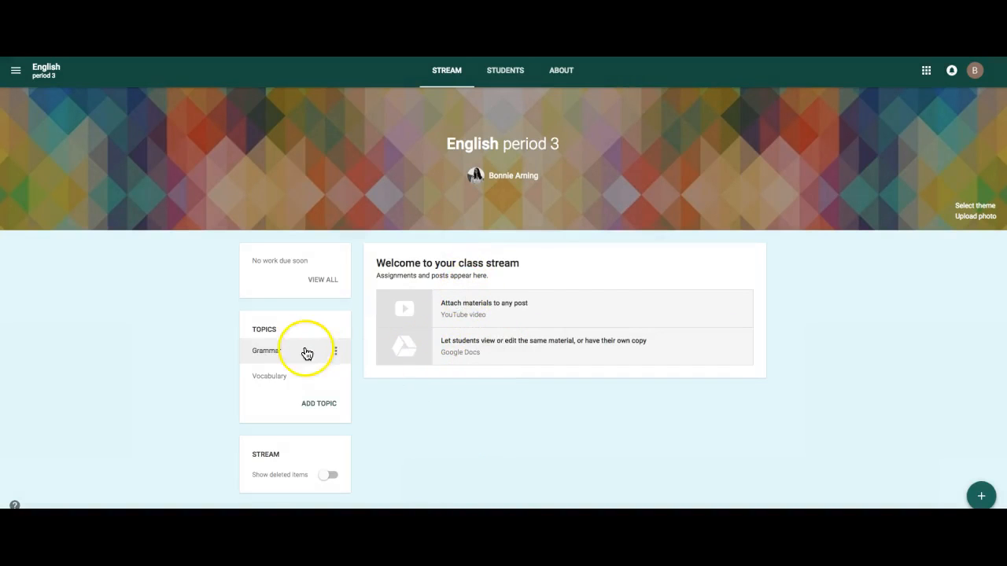
Step: View the posts filed under the Grammar and Vocabulary topics, and return to the class stream
{"action": "left_click", "coordinate": [280, 353]}
{"action": "left_click", "coordinate": [272, 356]}
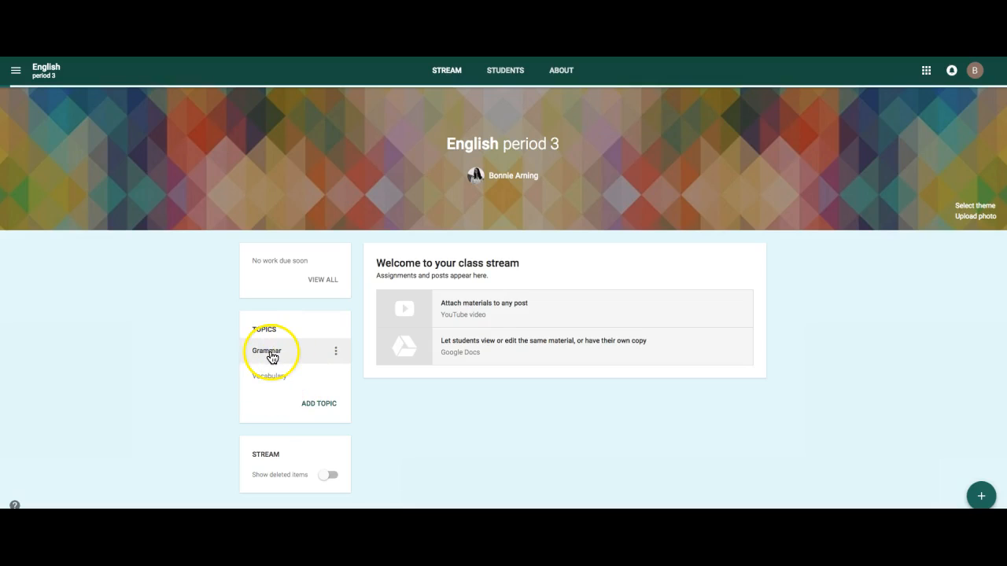
{"action": "left_click", "coordinate": [269, 354]}
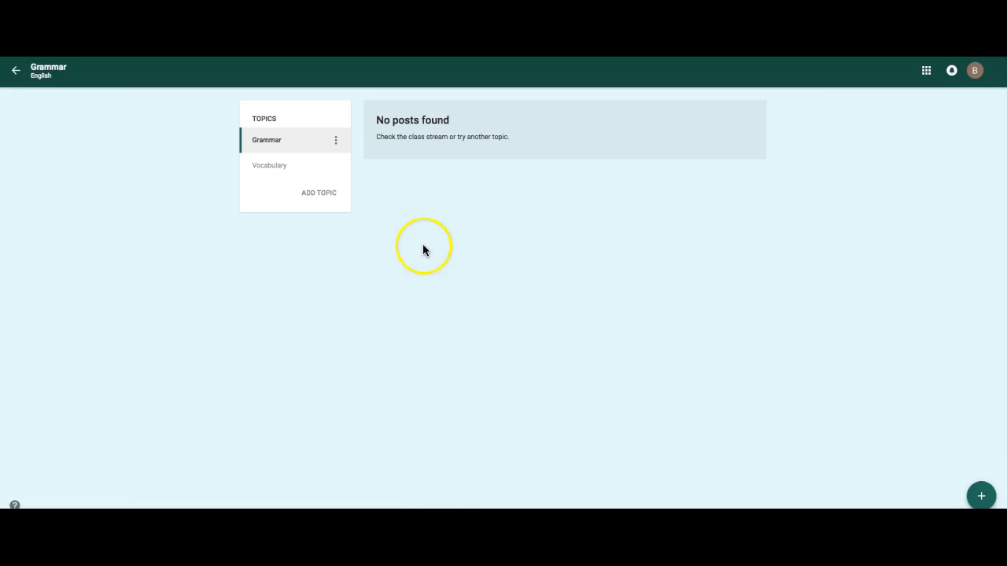
{"action": "double_click", "coordinate": [263, 167]}
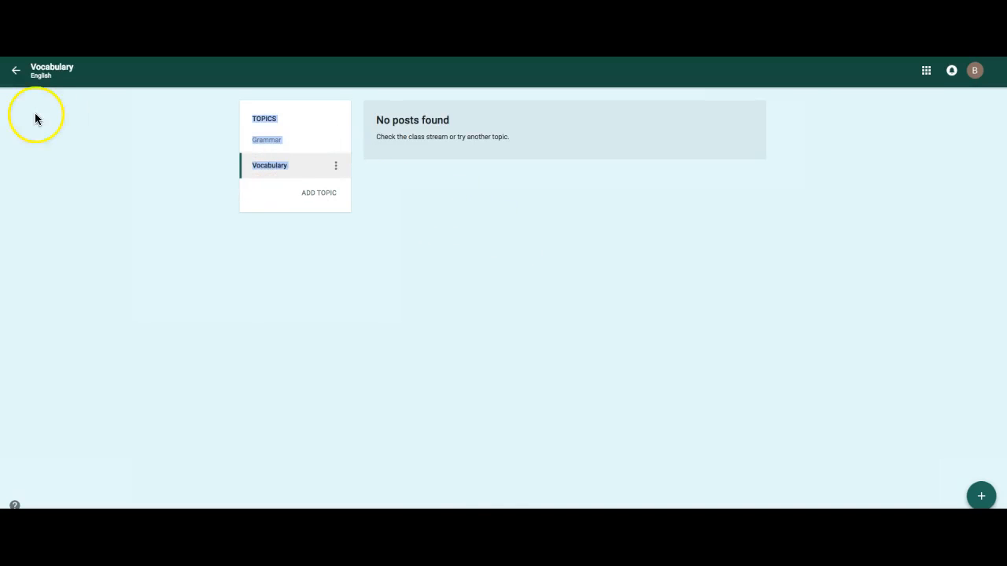
{"action": "left_click", "coordinate": [15, 71]}
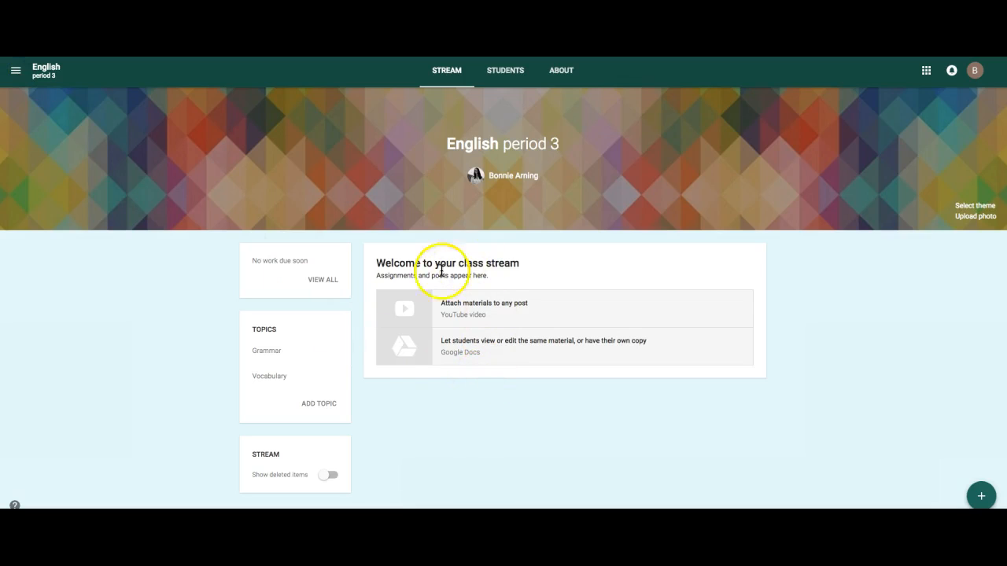
Step: Start a class announcement with the topic Grammar and the text "Here is a grammar video"
{"action": "mouse_move", "coordinate": [981, 496]}
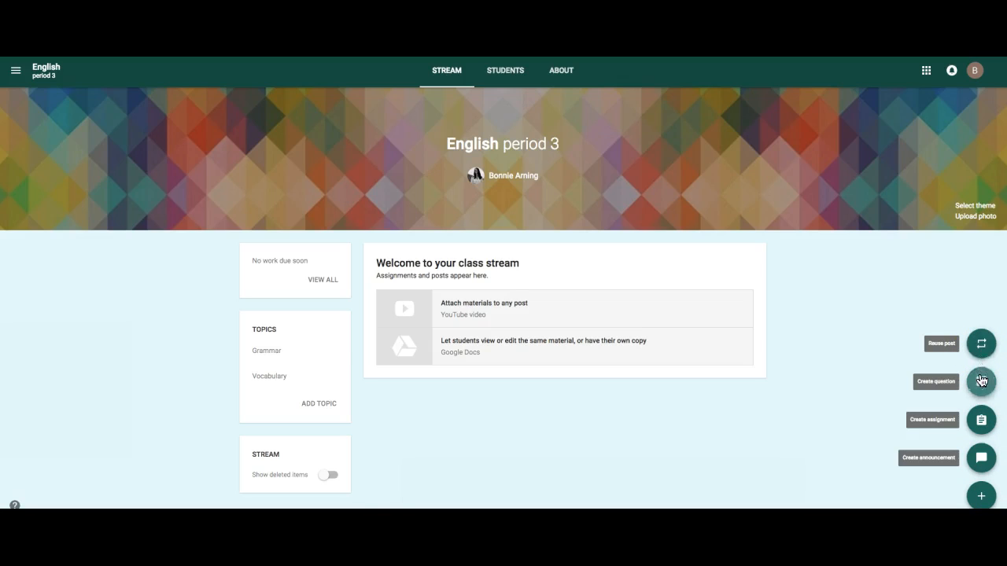
{"action": "left_click", "coordinate": [982, 426]}
{"action": "left_click", "coordinate": [985, 463]}
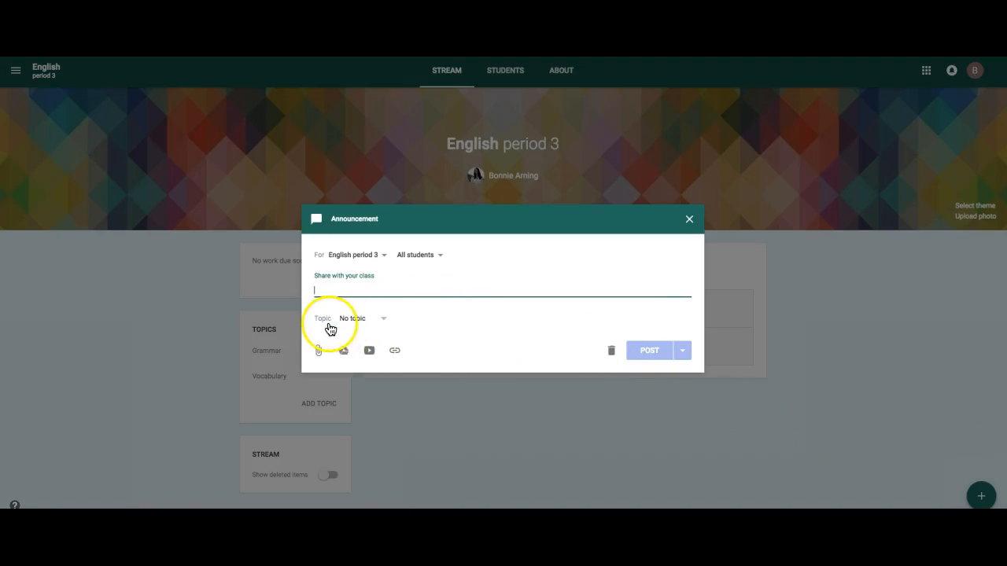
{"action": "left_click", "coordinate": [383, 321]}
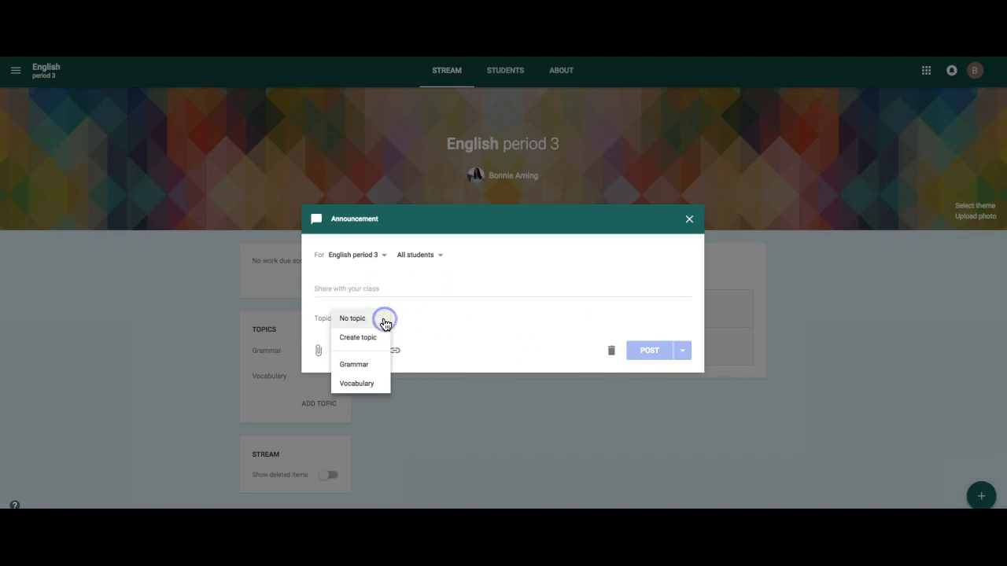
{"action": "left_click", "coordinate": [368, 365]}
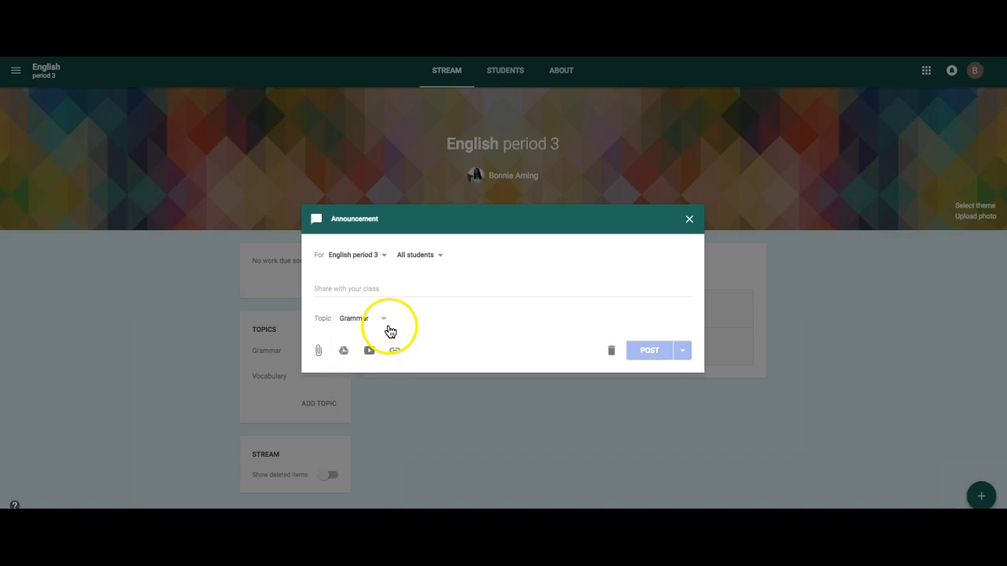
{"action": "left_click", "coordinate": [375, 290]}
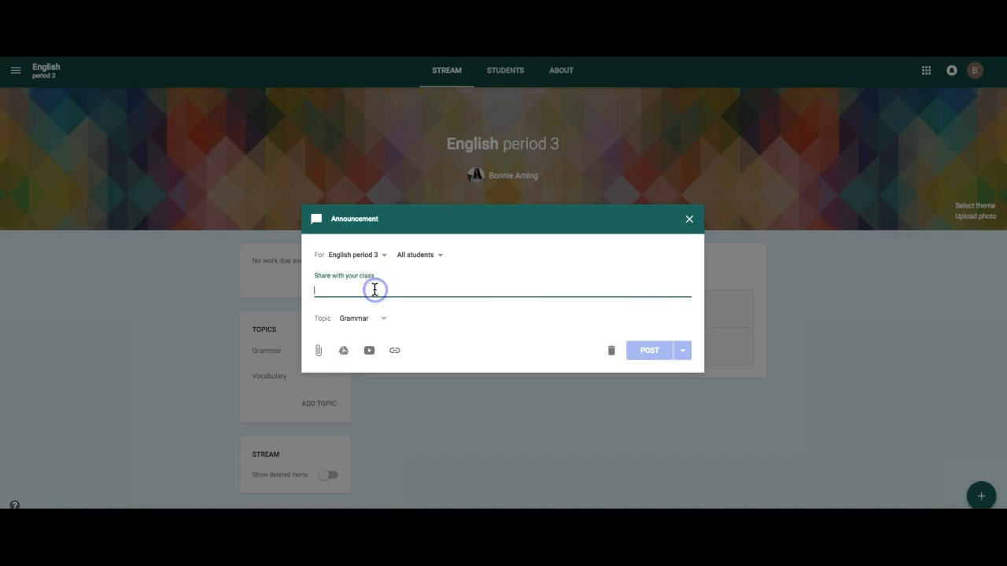
{"action": "type", "text": "Here is a grammar video"}
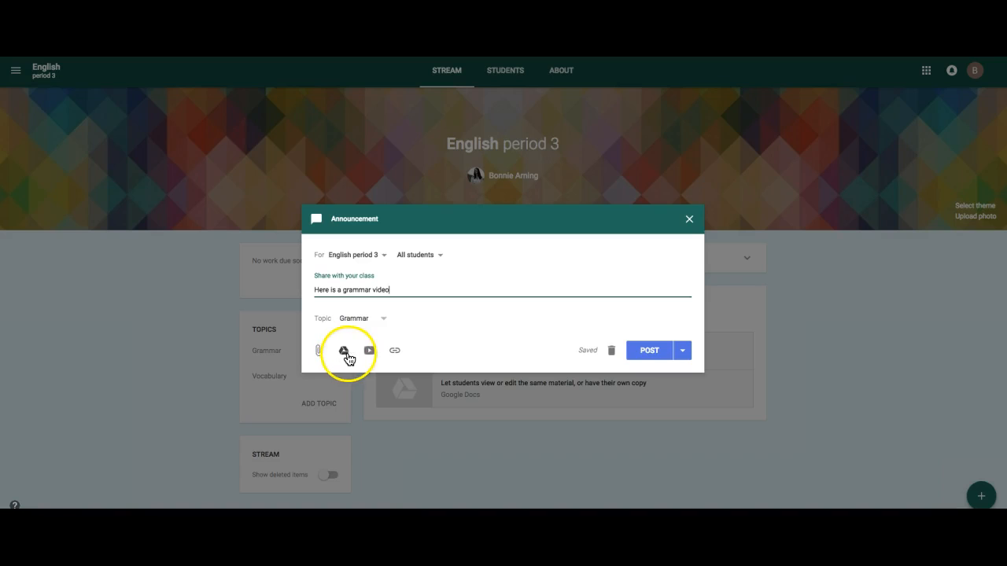
Step: Search YouTube by the video creator's name and attach the video "Future in the Past" to the announcement
{"action": "left_click", "coordinate": [370, 350]}
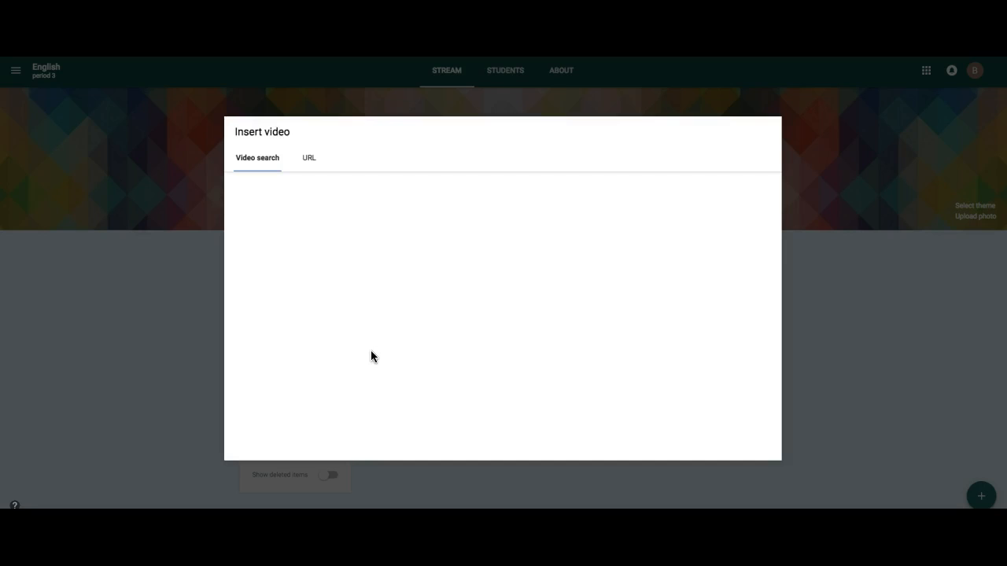
{"action": "left_click", "coordinate": [341, 191]}
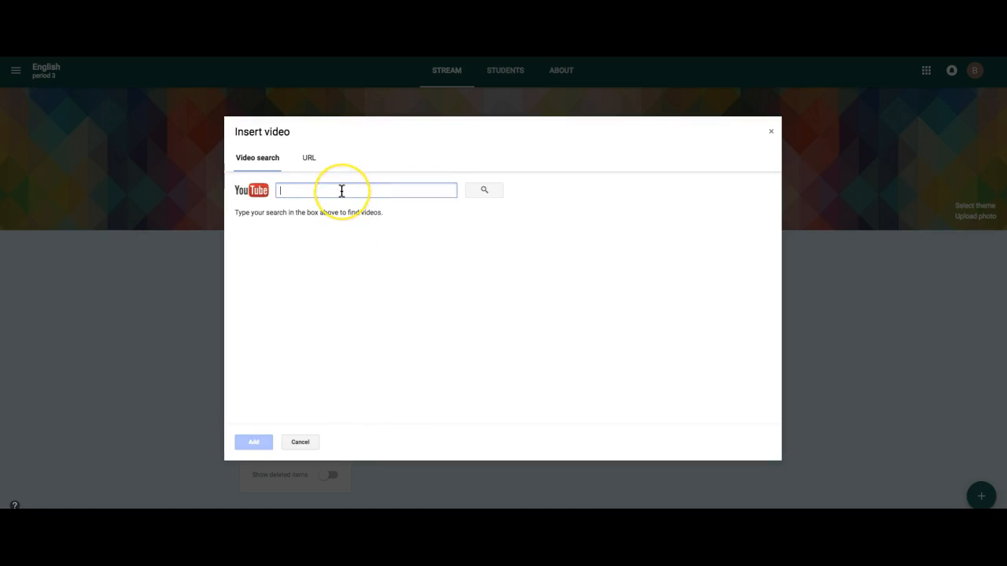
{"action": "type", "text": "Bonnie Arning"}
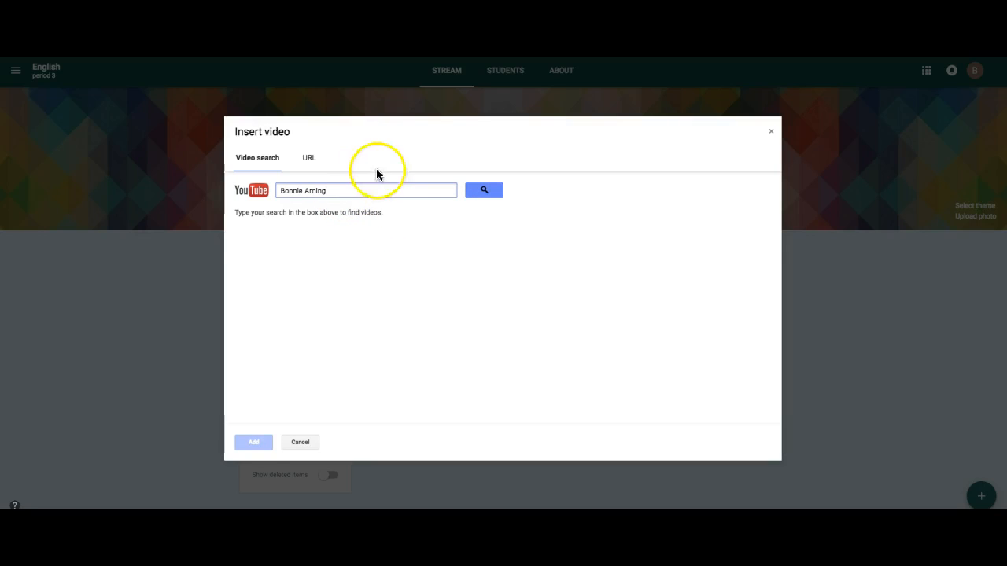
{"action": "left_click", "coordinate": [481, 193]}
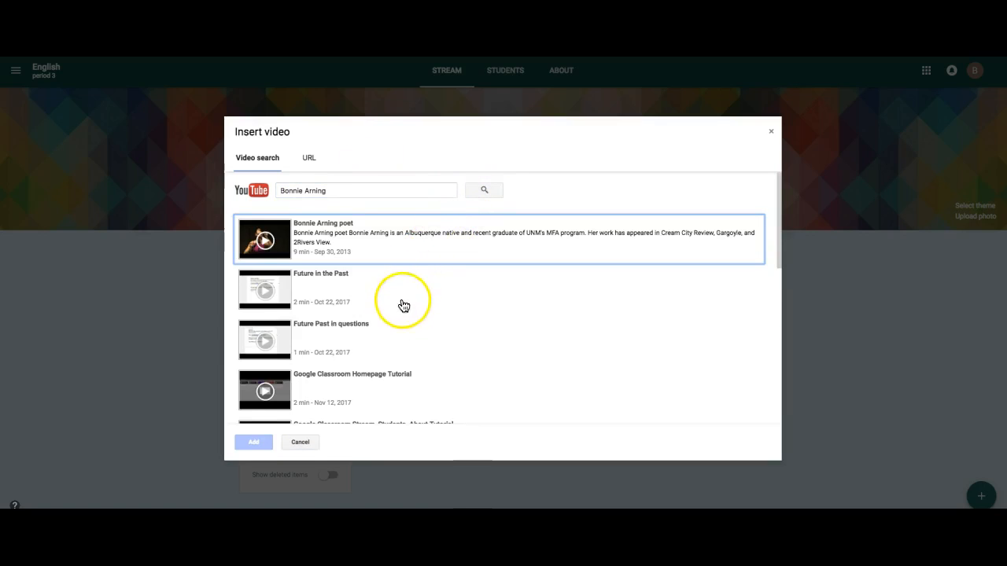
{"action": "scroll", "coordinate": [394, 304], "scroll_direction": "down", "scroll_amount": 1}
{"action": "left_click", "coordinate": [333, 241]}
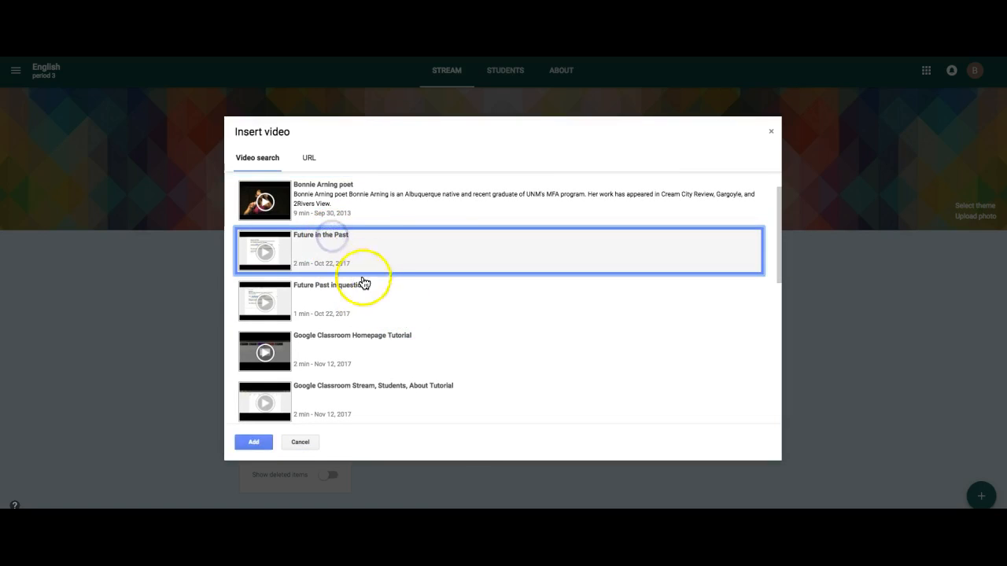
{"action": "left_click", "coordinate": [249, 443]}
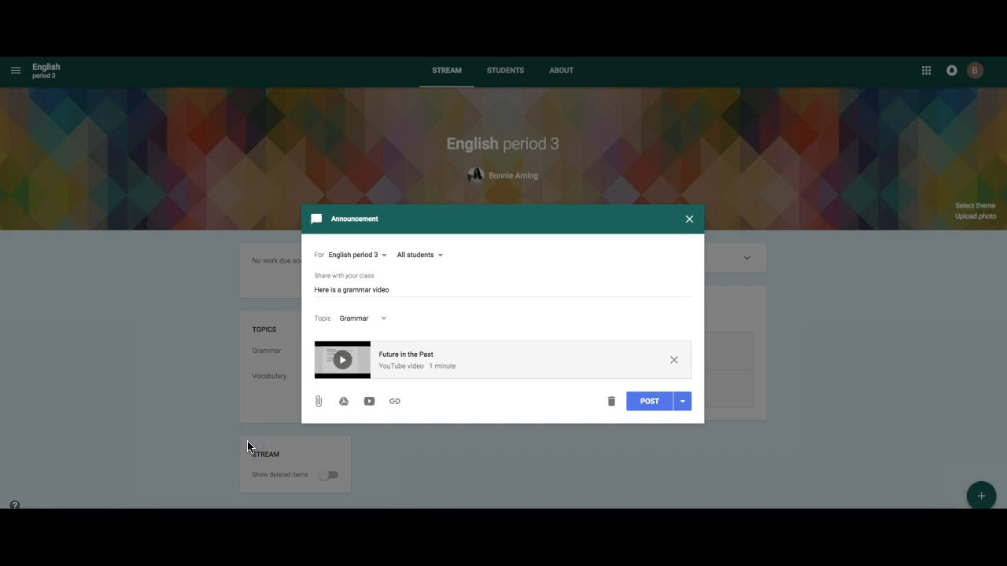
Step: Post the grammar announcement, view it under the Grammar topic, and return to the class stream
{"action": "left_click", "coordinate": [642, 403]}
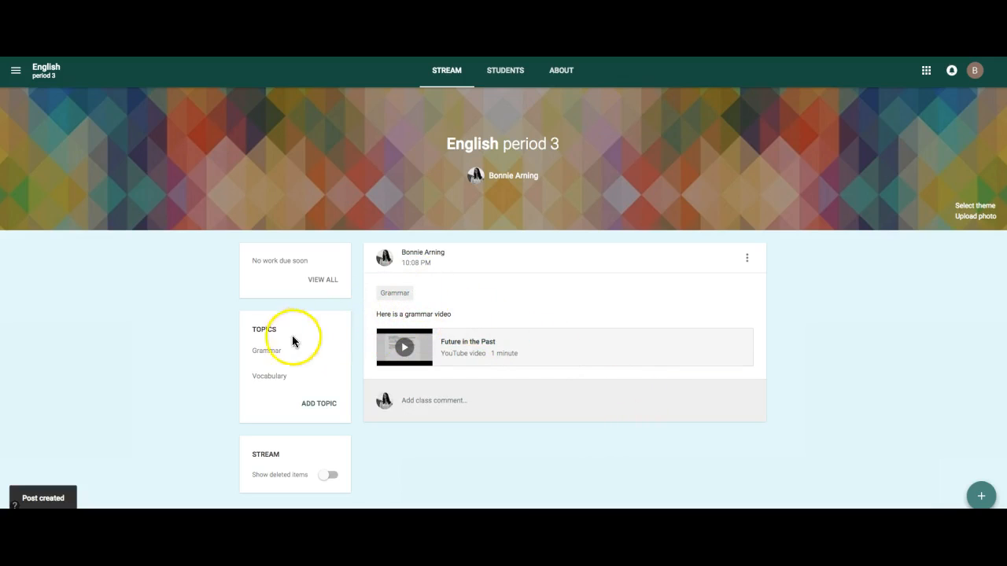
{"action": "left_click", "coordinate": [271, 353]}
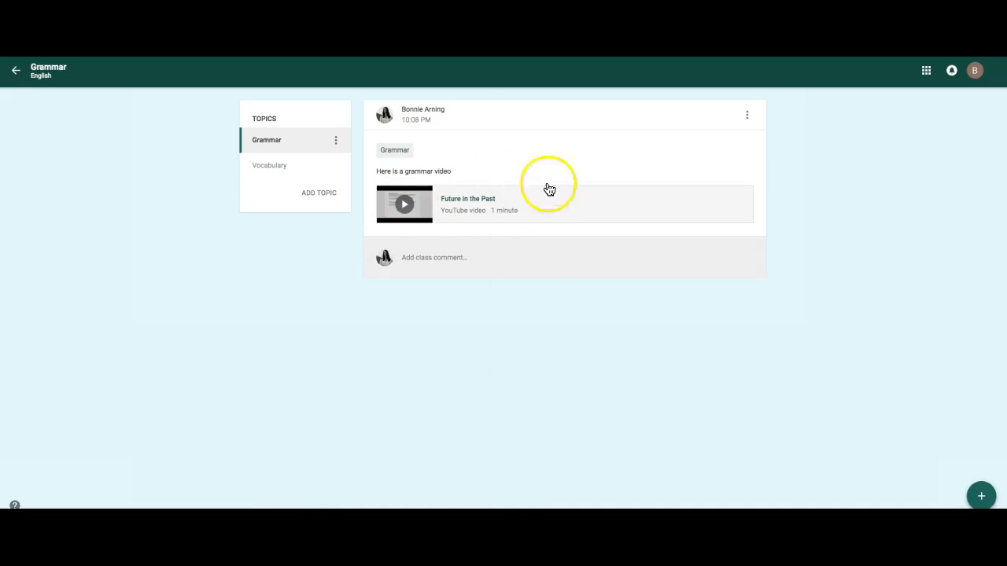
{"action": "left_click", "coordinate": [15, 70]}
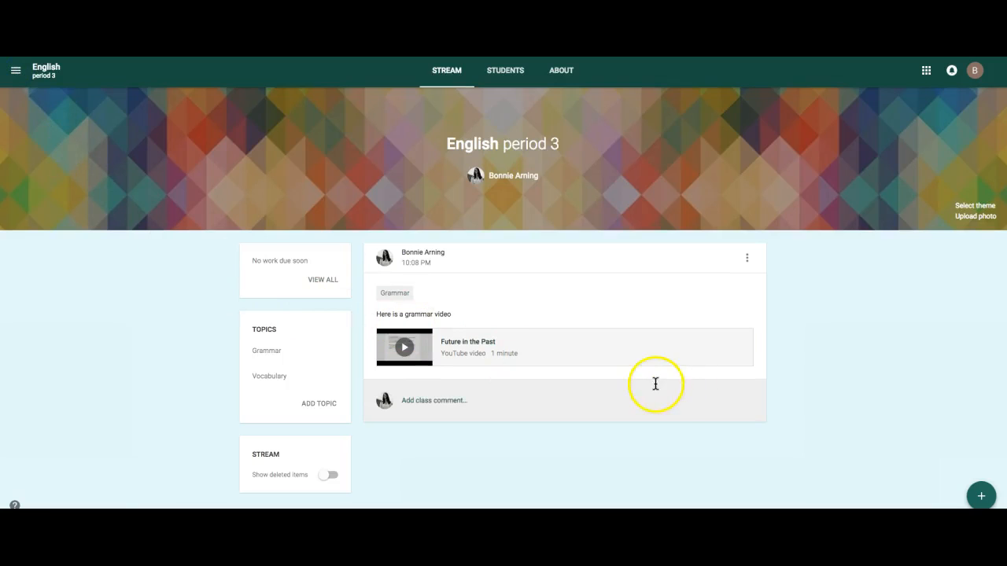
Step: View the Google Drive and link attachment options in a new announcement, and close it without posting
{"action": "left_click", "coordinate": [980, 495]}
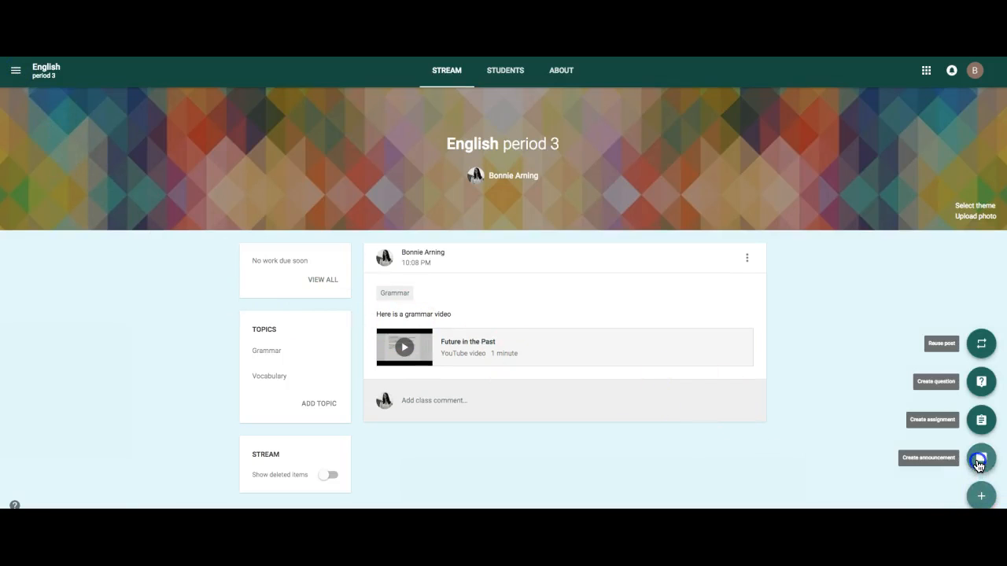
{"action": "left_click", "coordinate": [980, 458]}
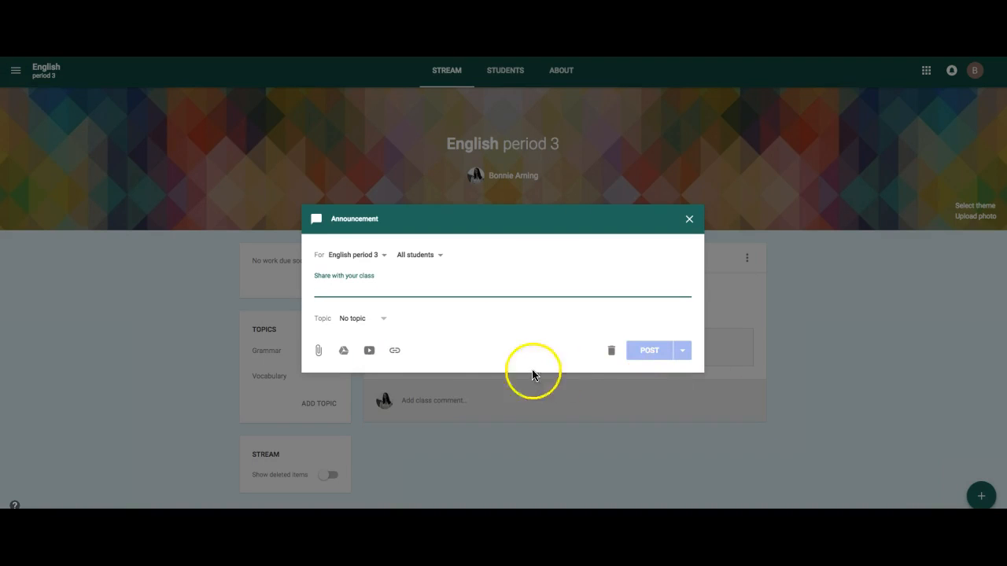
{"action": "left_click", "coordinate": [344, 351]}
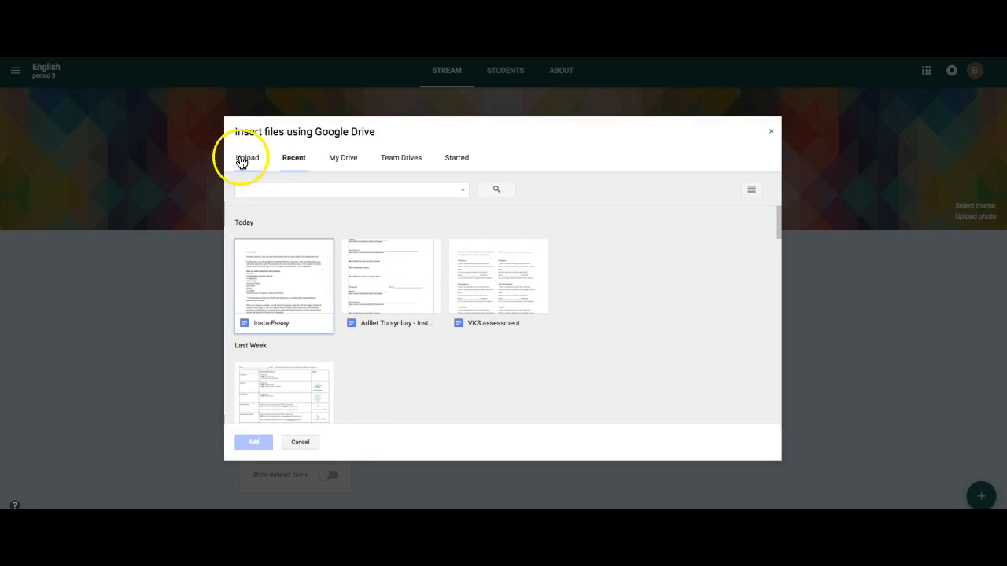
{"action": "left_click", "coordinate": [771, 132]}
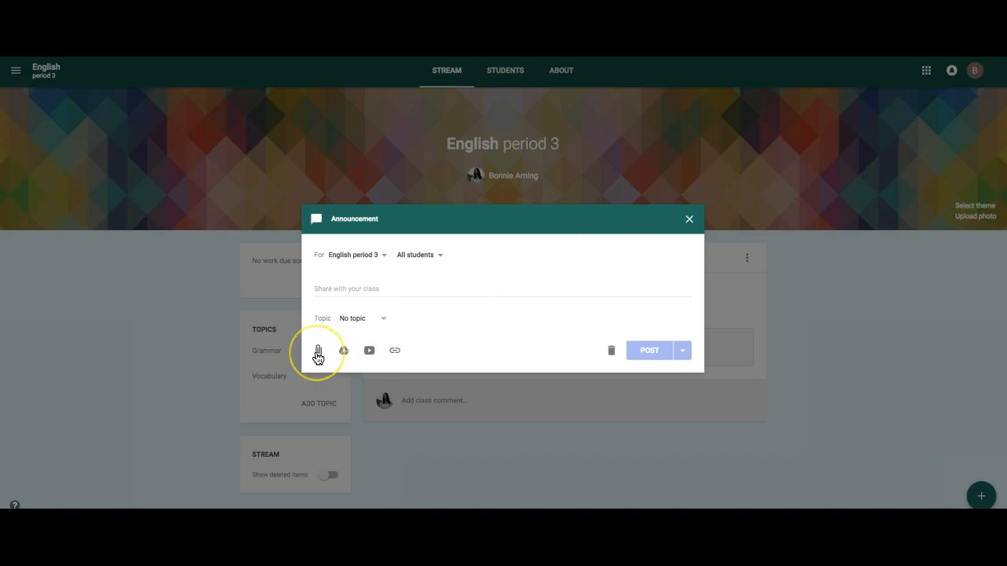
{"action": "left_click", "coordinate": [394, 352]}
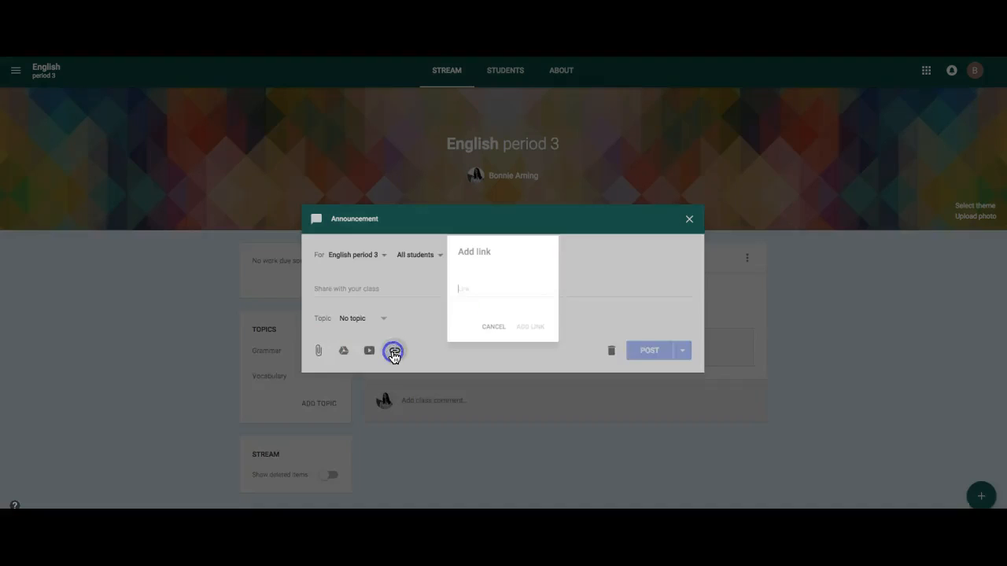
{"action": "left_click", "coordinate": [491, 338]}
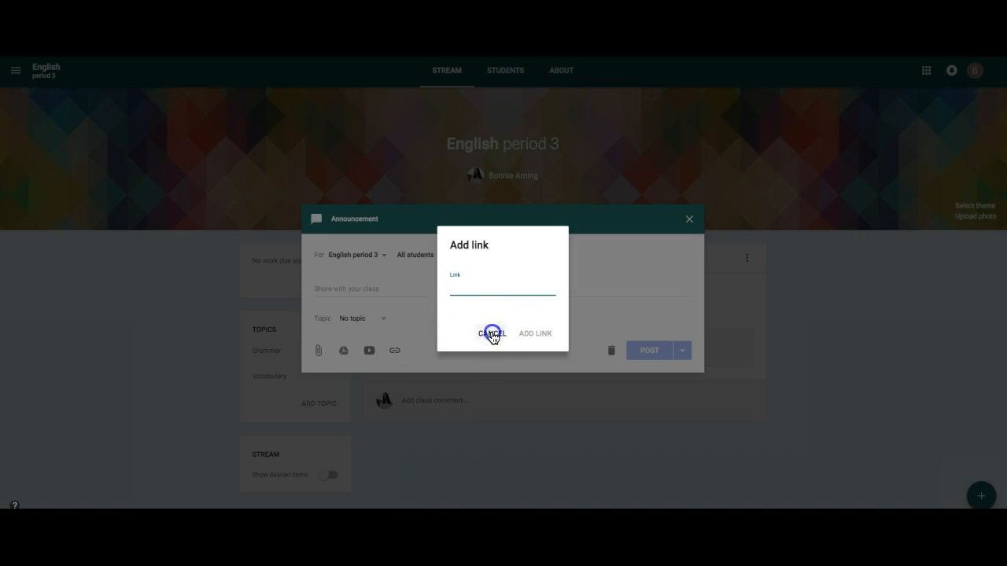
{"action": "left_click", "coordinate": [689, 220]}
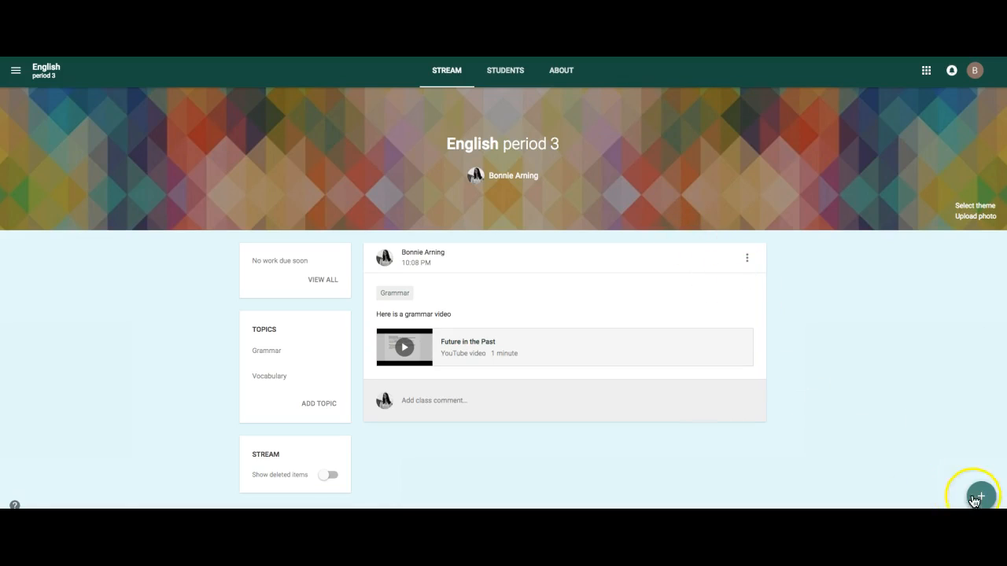
Step: Start a new assignment for the class and title it "Grammar Test"
{"action": "mouse_move", "coordinate": [981, 494]}
{"action": "left_click", "coordinate": [981, 420]}
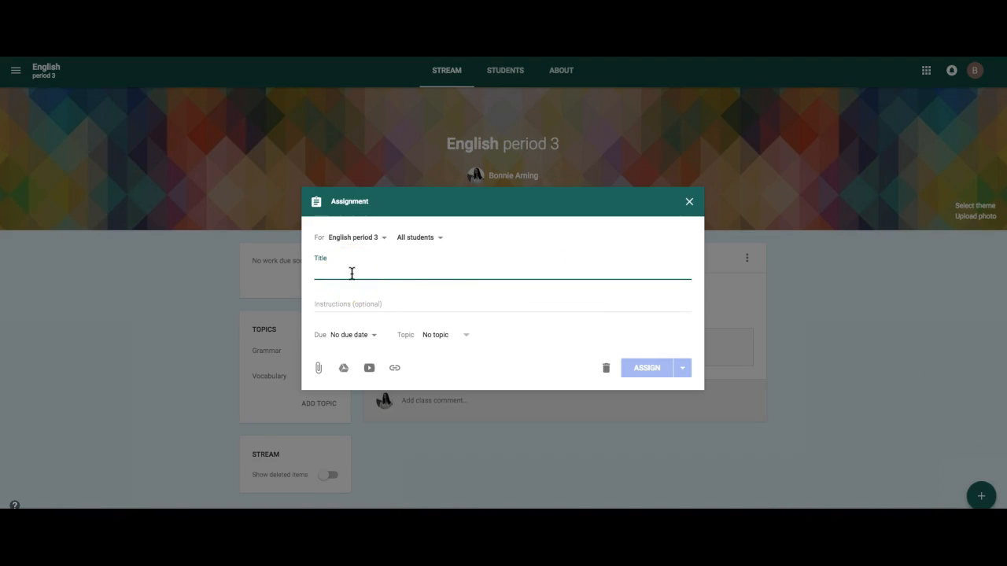
{"action": "type", "text": "Te"}
{"action": "key", "text": "BackSpace"}
{"action": "type", "text": "G"}
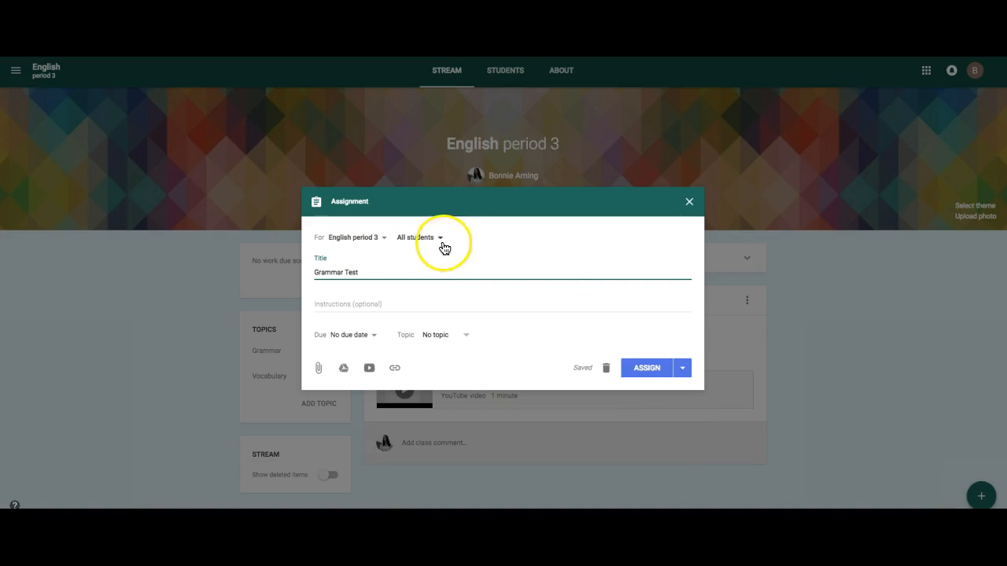
Step: Examine the options for choosing which students receive the Grammar Test assignment
{"action": "left_click", "coordinate": [439, 240]}
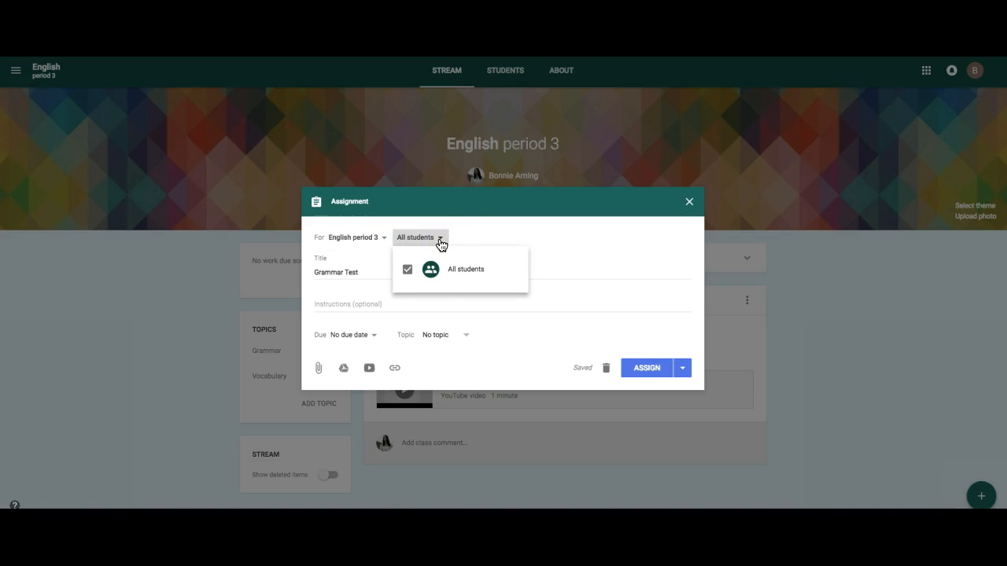
{"action": "left_click", "coordinate": [441, 279]}
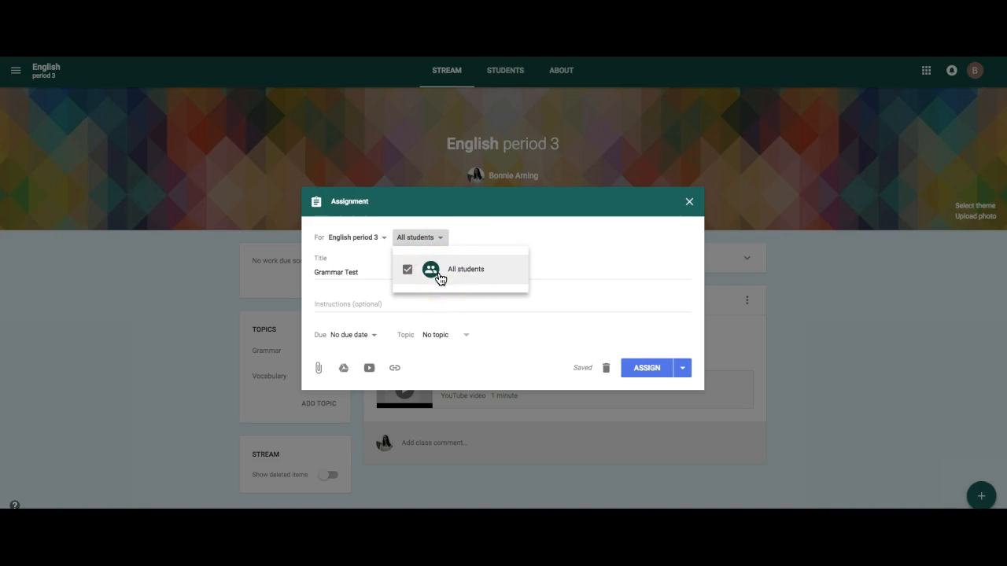
{"action": "left_click", "coordinate": [408, 272]}
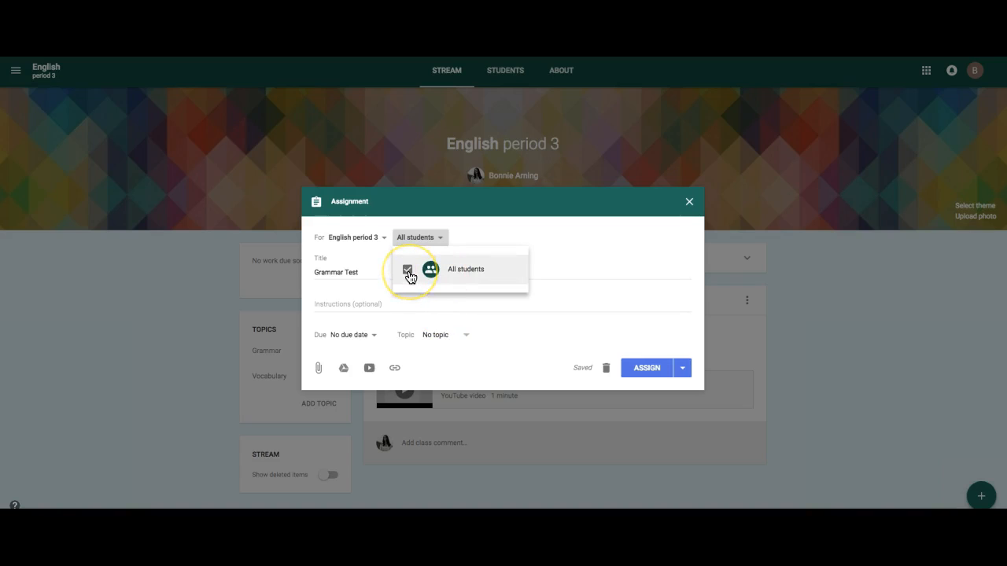
{"action": "left_click", "coordinate": [488, 243]}
{"action": "left_click", "coordinate": [436, 261]}
{"action": "left_click", "coordinate": [441, 239]}
{"action": "left_click", "coordinate": [408, 272]}
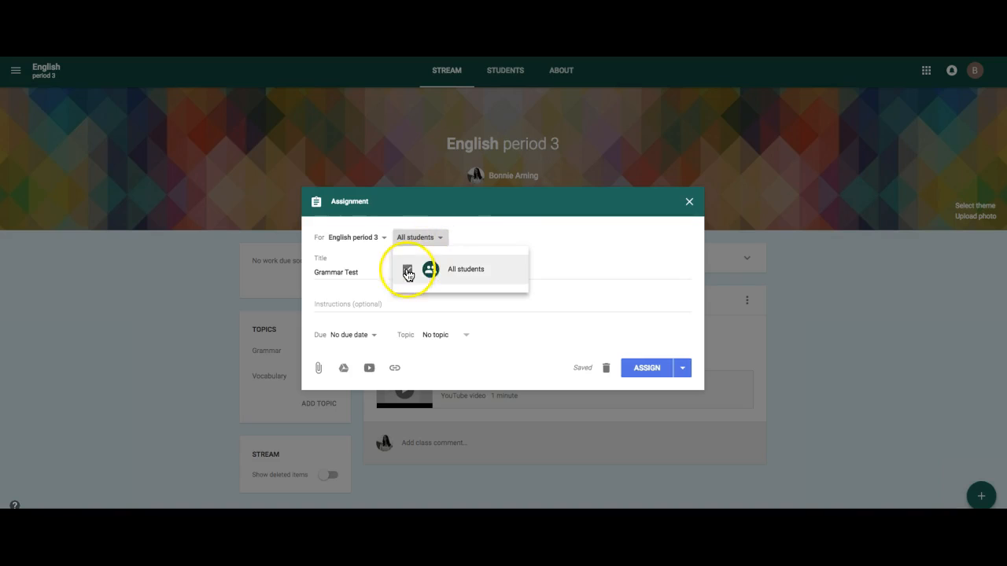
{"action": "left_click", "coordinate": [472, 229]}
{"action": "left_click", "coordinate": [318, 277]}
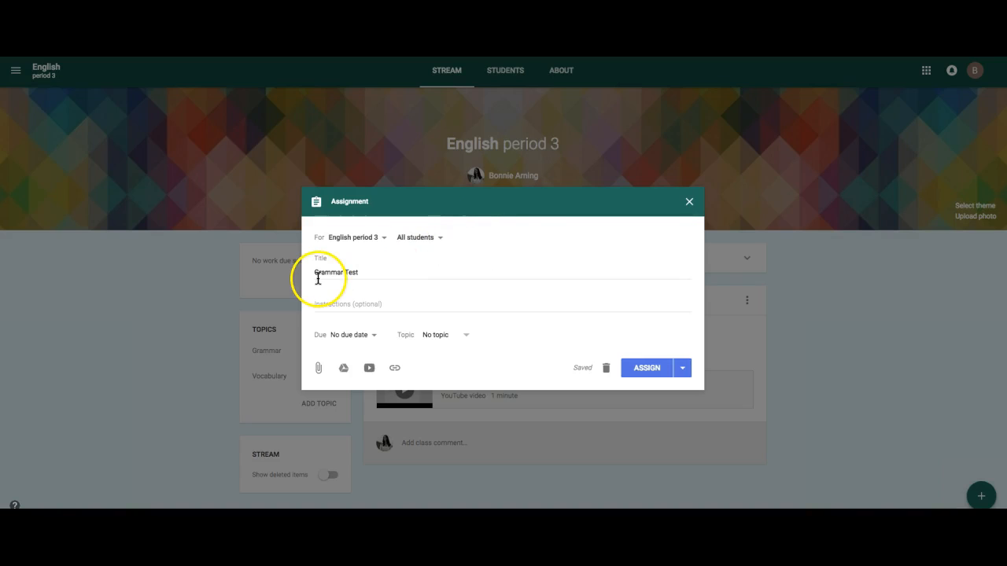
Step: View the assignment's instructions and due date options, and file the assignment under the Grammar topic
{"action": "left_click", "coordinate": [330, 304]}
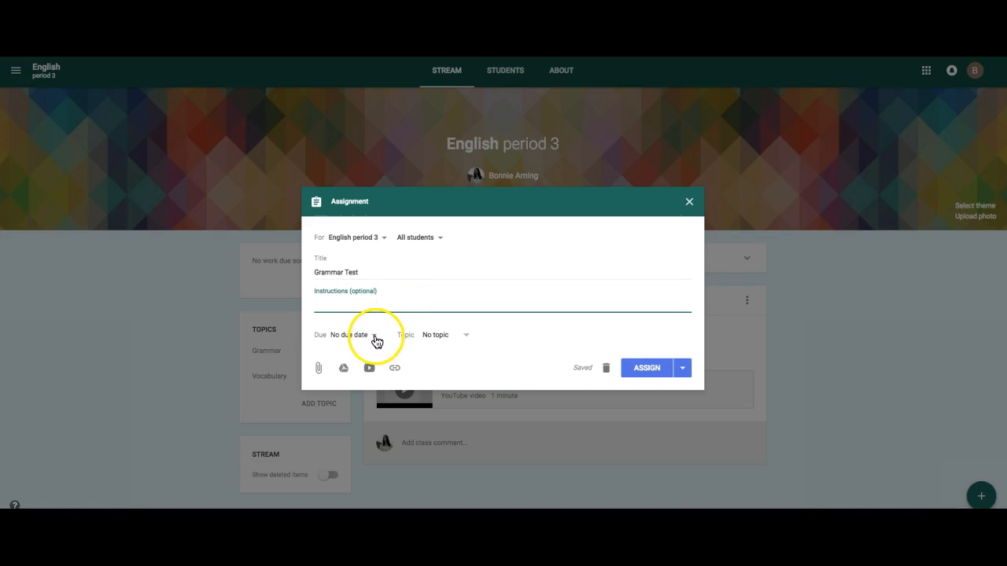
{"action": "left_click", "coordinate": [375, 340]}
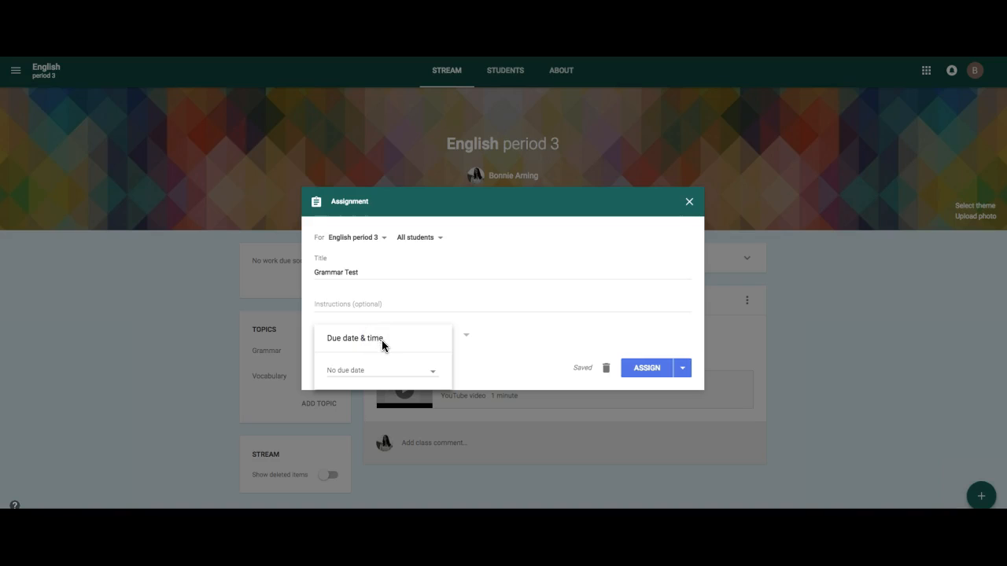
{"action": "left_click", "coordinate": [503, 342]}
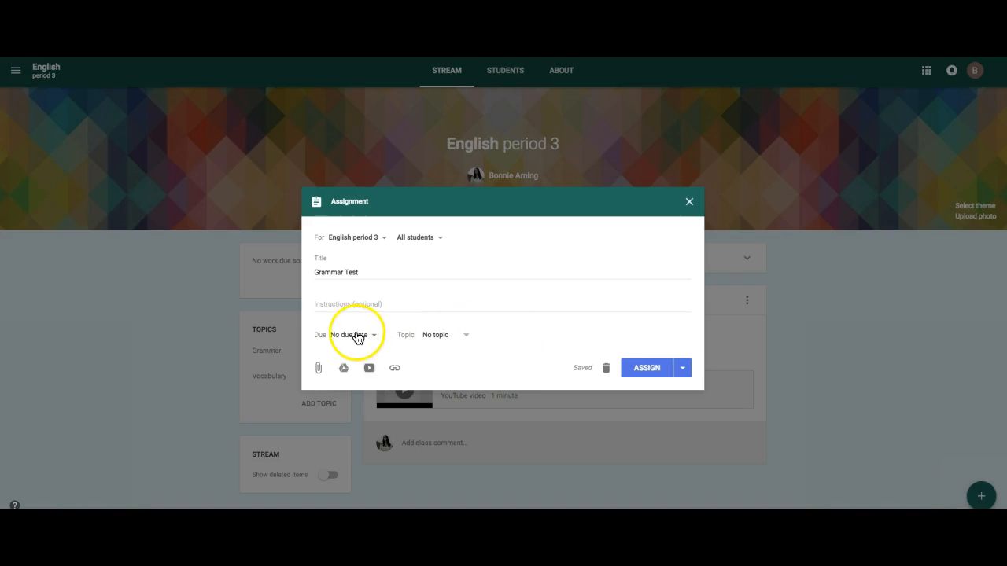
{"action": "left_click", "coordinate": [466, 335]}
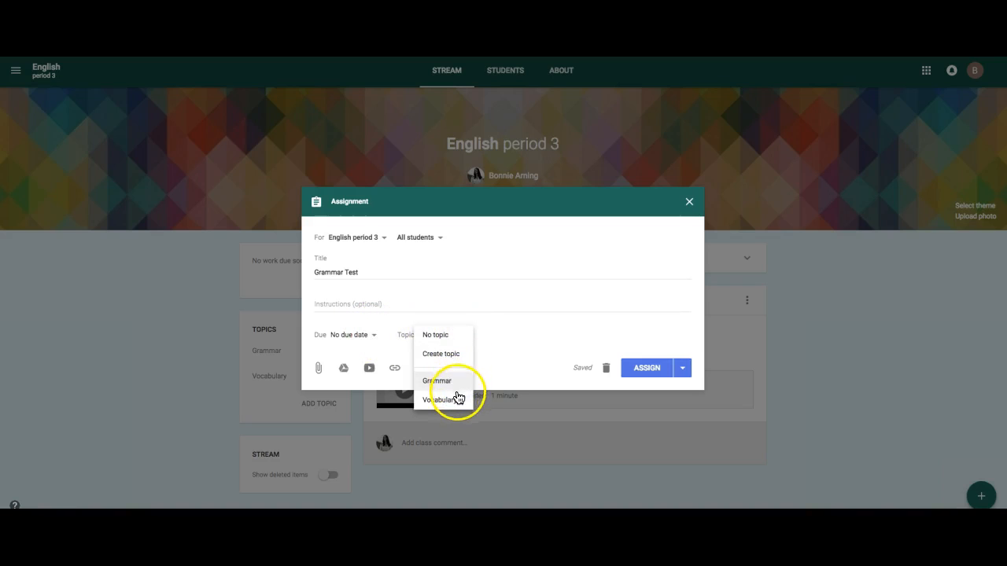
{"action": "left_click", "coordinate": [451, 384]}
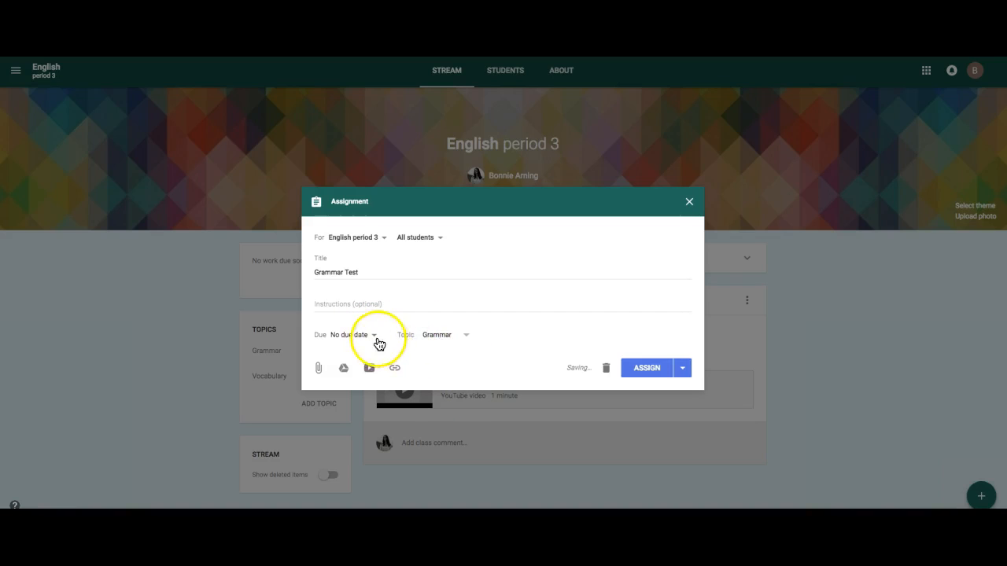
Step: Set the assignment's due date to Nov 15, 2017, and assign it to the class
{"action": "left_click", "coordinate": [378, 342]}
{"action": "left_click", "coordinate": [364, 371]}
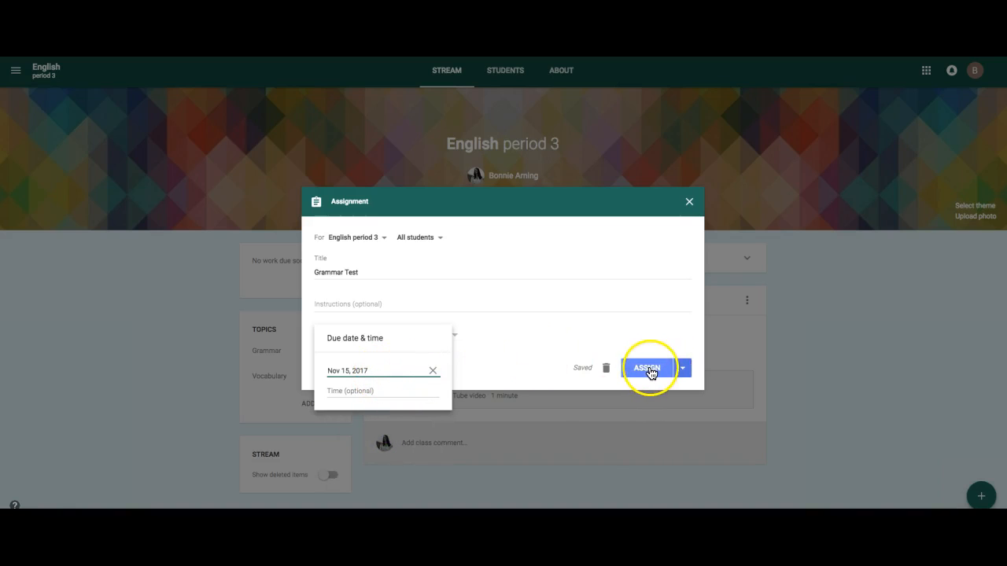
{"action": "left_click", "coordinate": [648, 370]}
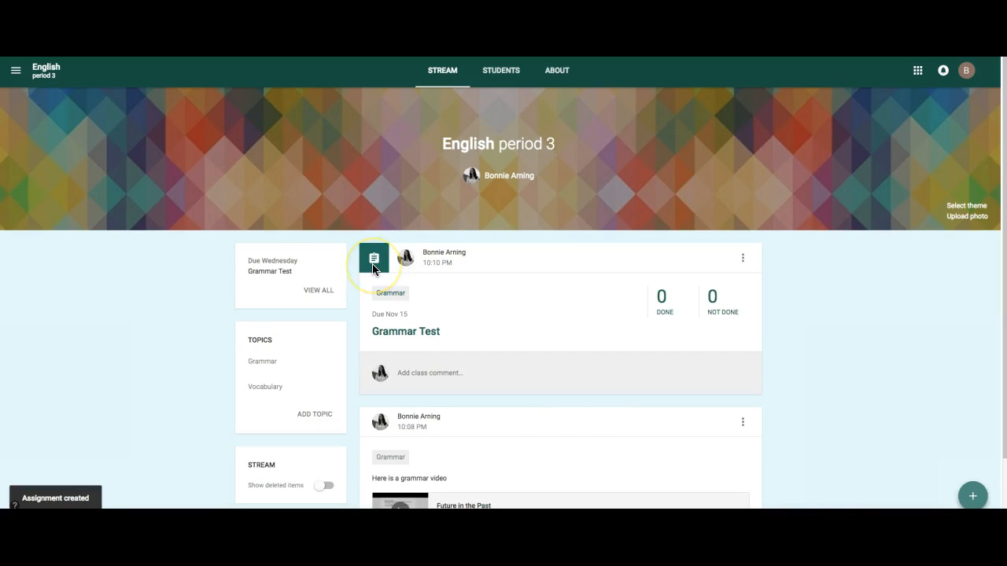
Step: View the posts filed under the Grammar topic and return to the class stream
{"action": "left_click", "coordinate": [262, 365]}
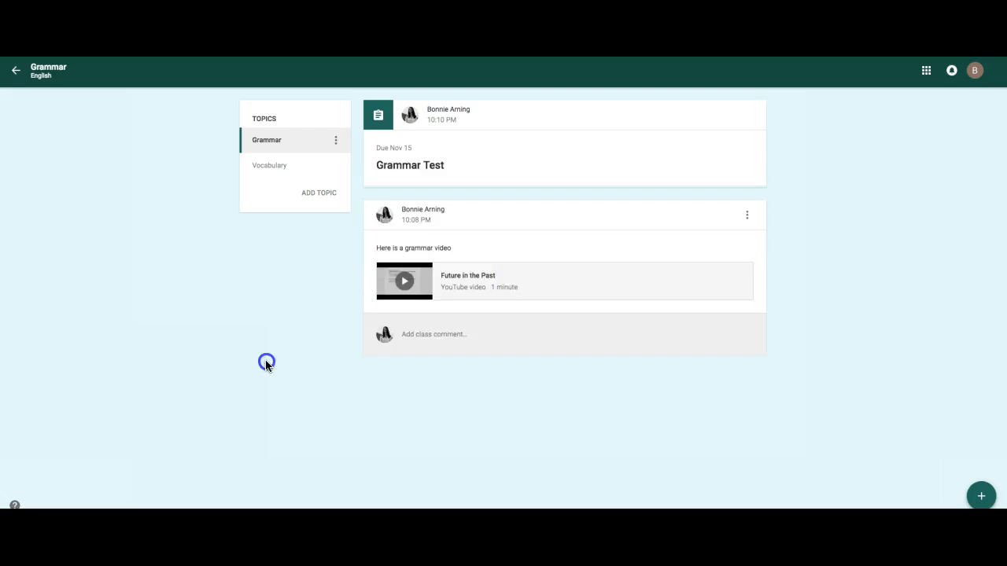
{"action": "left_click", "coordinate": [396, 157]}
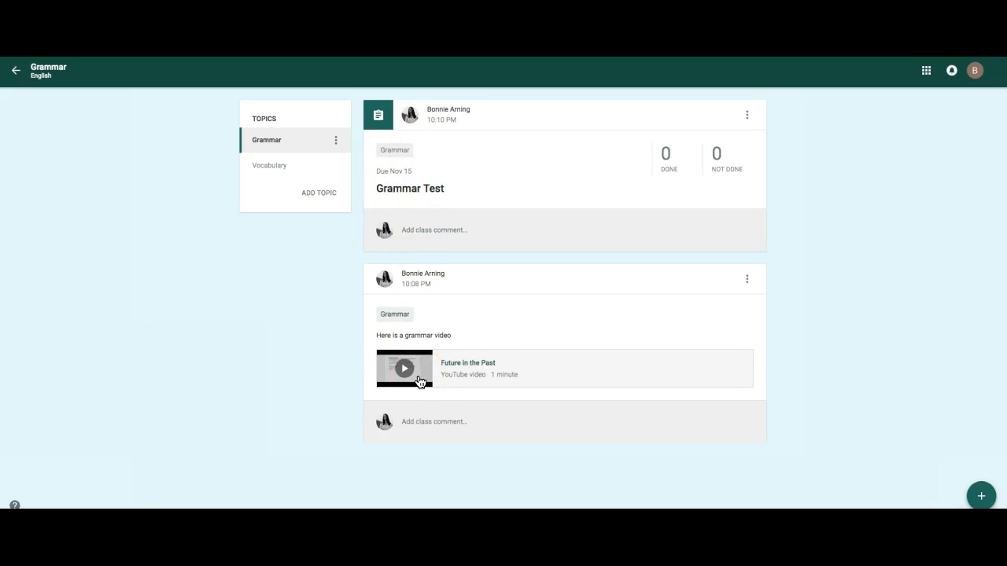
{"action": "left_click", "coordinate": [457, 380]}
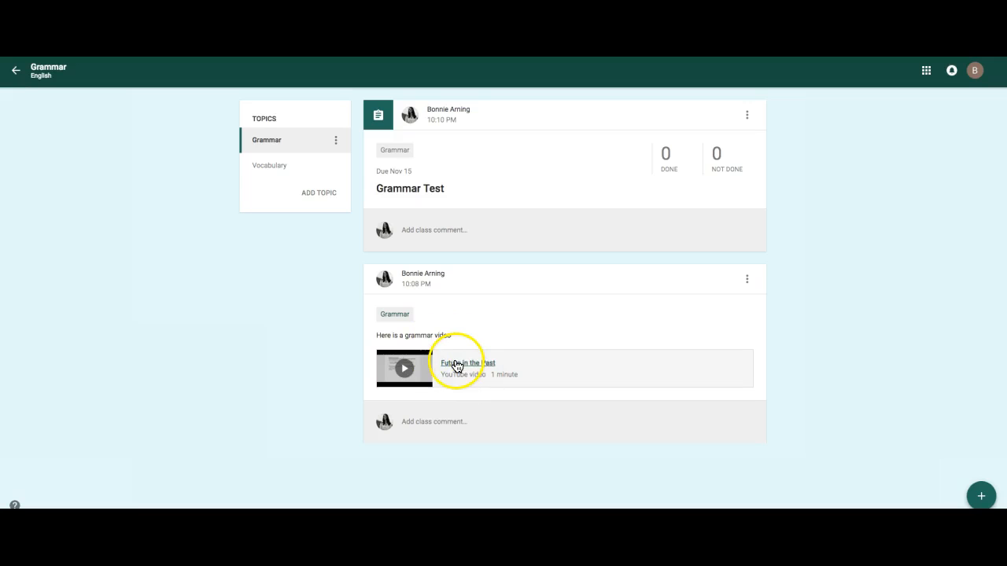
{"action": "left_click", "coordinate": [16, 72]}
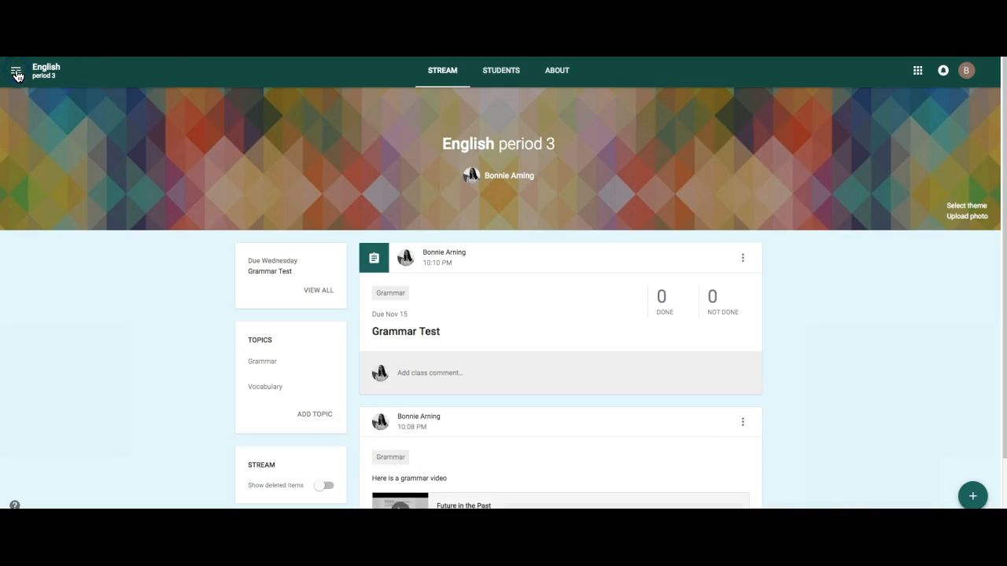
Step: View the Classroom calendar from the class's About page and return to the class stream
{"action": "left_click", "coordinate": [556, 72]}
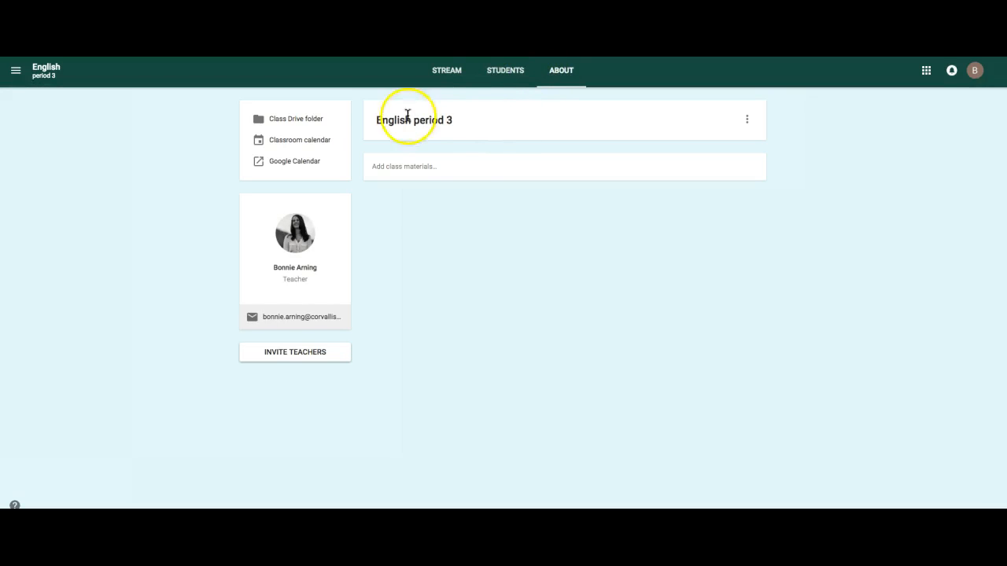
{"action": "left_click", "coordinate": [315, 142]}
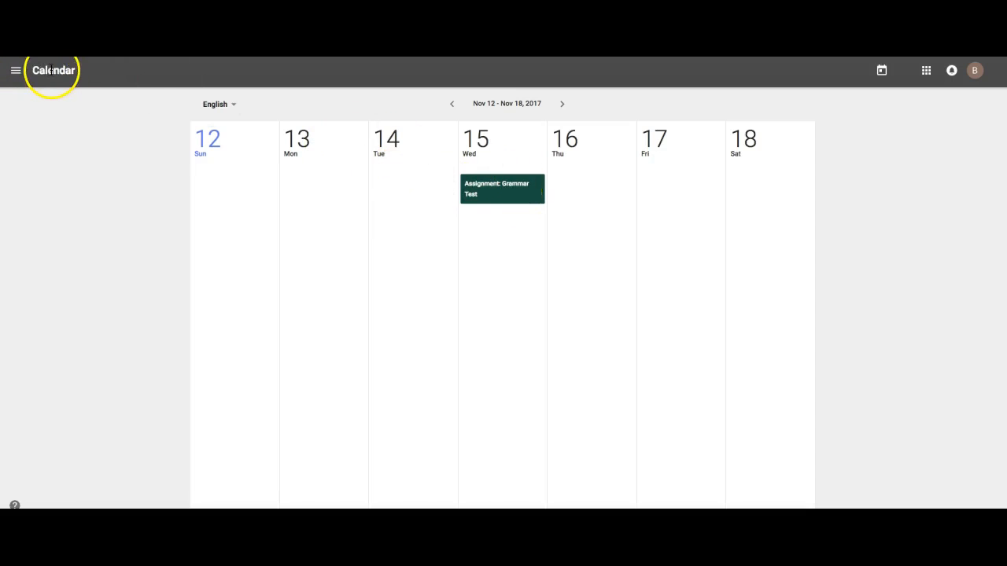
{"action": "key", "text": "alt+Left"}
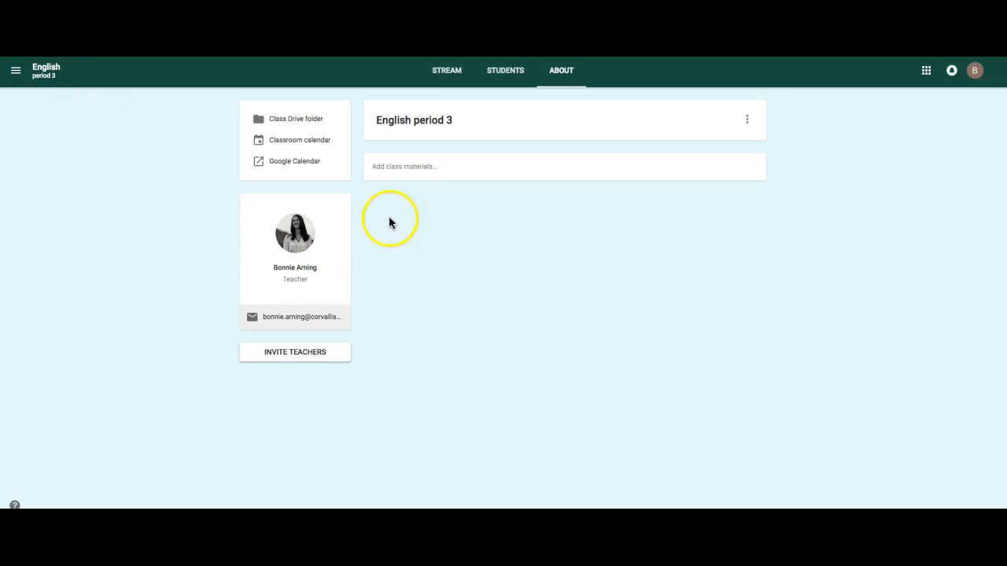
{"action": "left_click", "coordinate": [433, 75]}
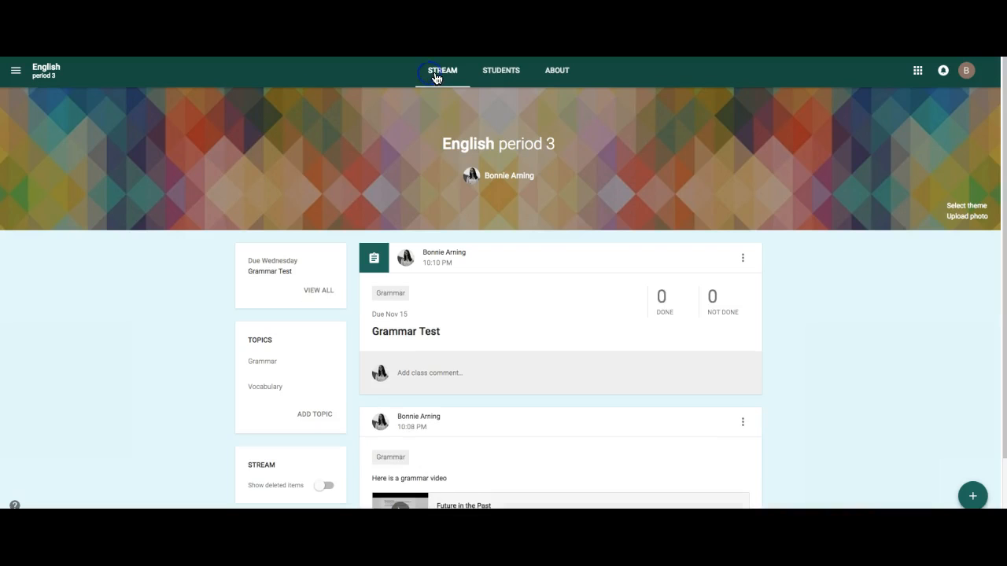
Step: Start a question reading "What is the difference between "dynamic" and "emphatic"" and file it under the Vocabulary topic
{"action": "left_click", "coordinate": [976, 502]}
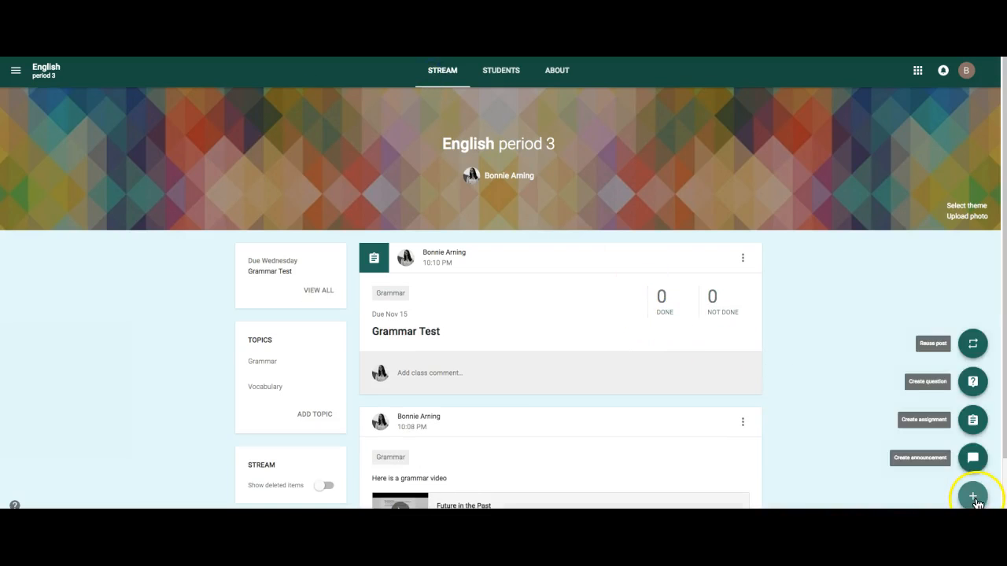
{"action": "left_click", "coordinate": [972, 381]}
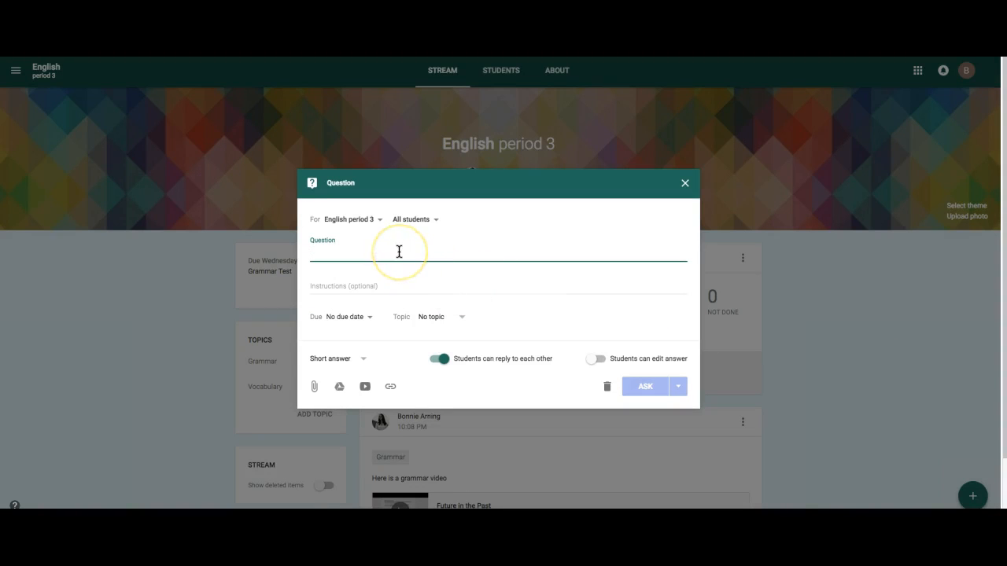
{"action": "type", "text": "Wh"}
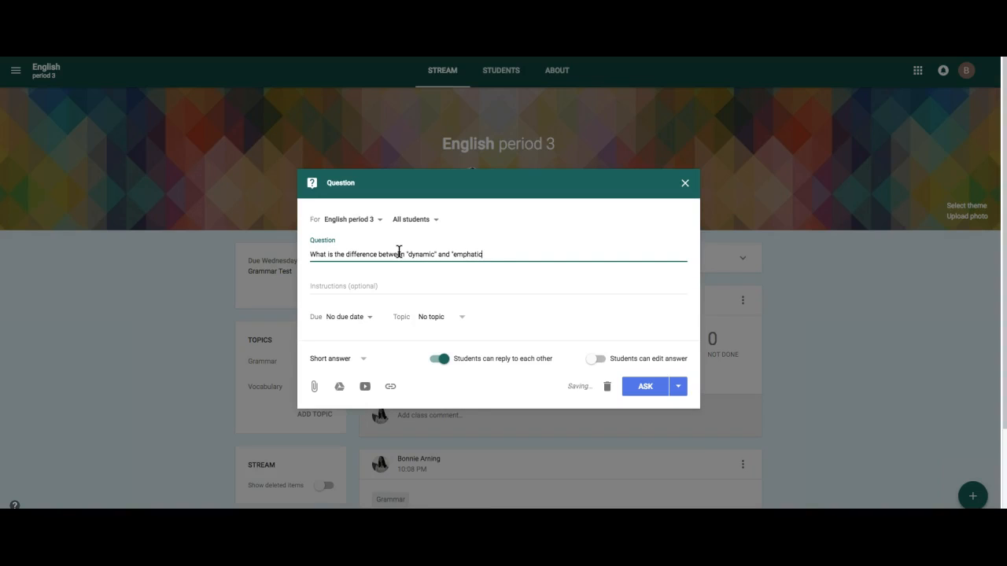
{"action": "left_click", "coordinate": [461, 318]}
{"action": "left_click", "coordinate": [449, 383]}
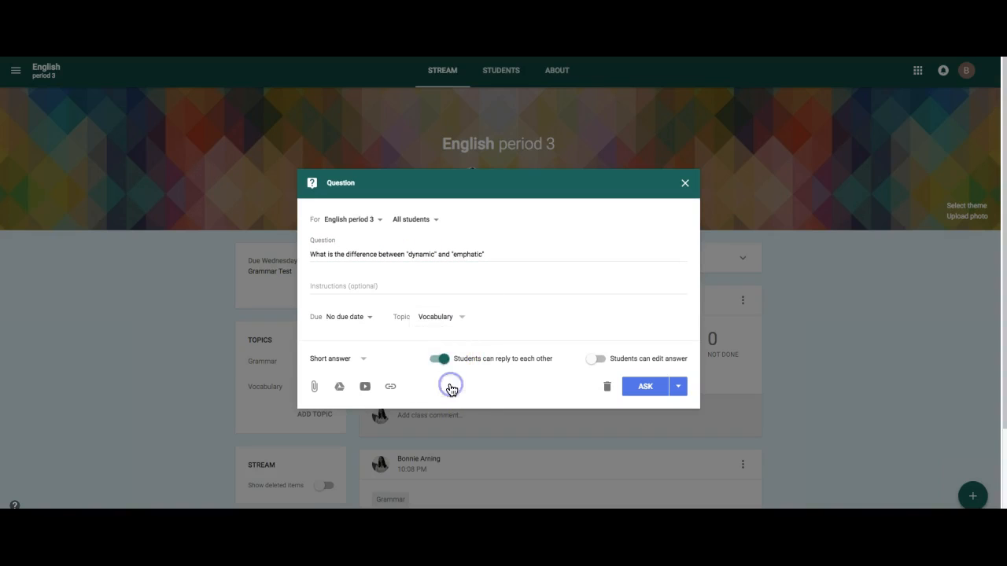
Step: Set the vocabulary question's due date to Nov 16, 2017
{"action": "left_click", "coordinate": [371, 321]}
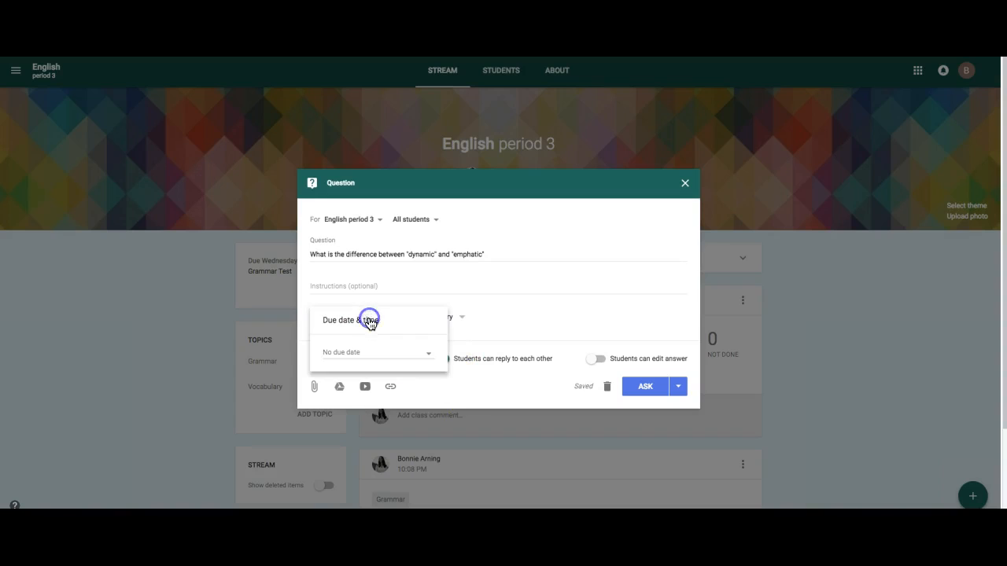
{"action": "left_click", "coordinate": [427, 353]}
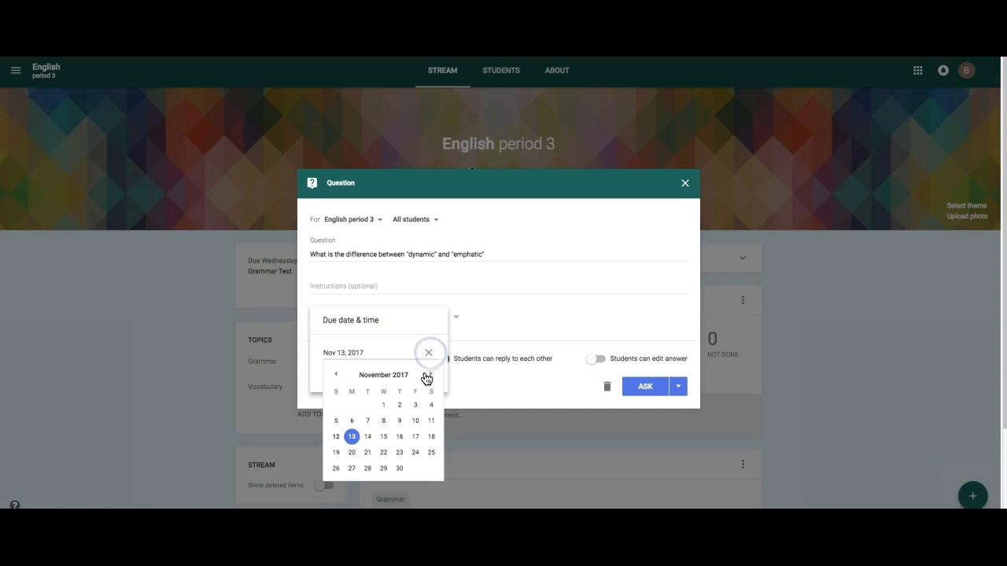
{"action": "left_click", "coordinate": [400, 437]}
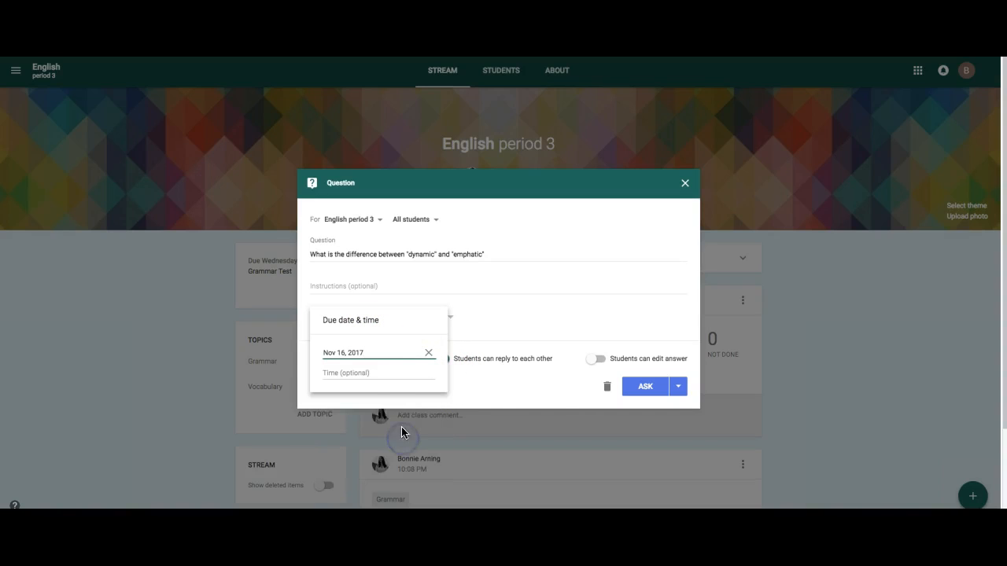
{"action": "left_click", "coordinate": [468, 331]}
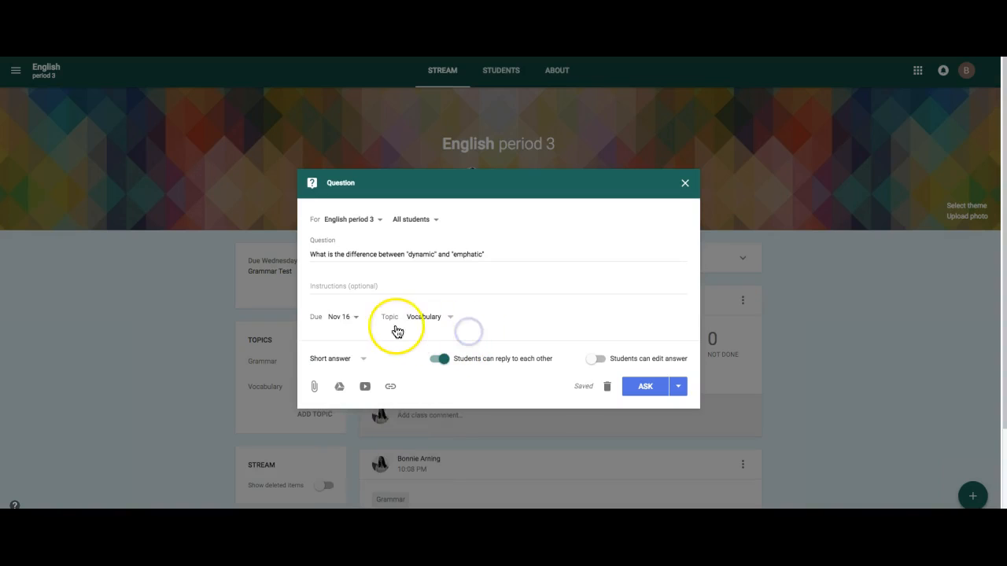
Step: Let students reply to each other and edit their answers, with Short answer as the question type
{"action": "left_click", "coordinate": [441, 361]}
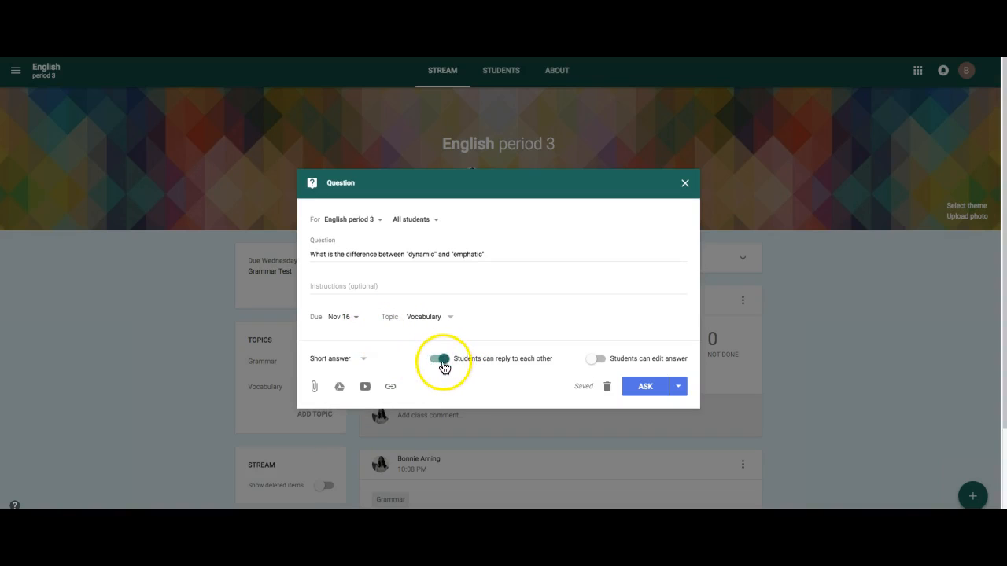
{"action": "left_click", "coordinate": [439, 362]}
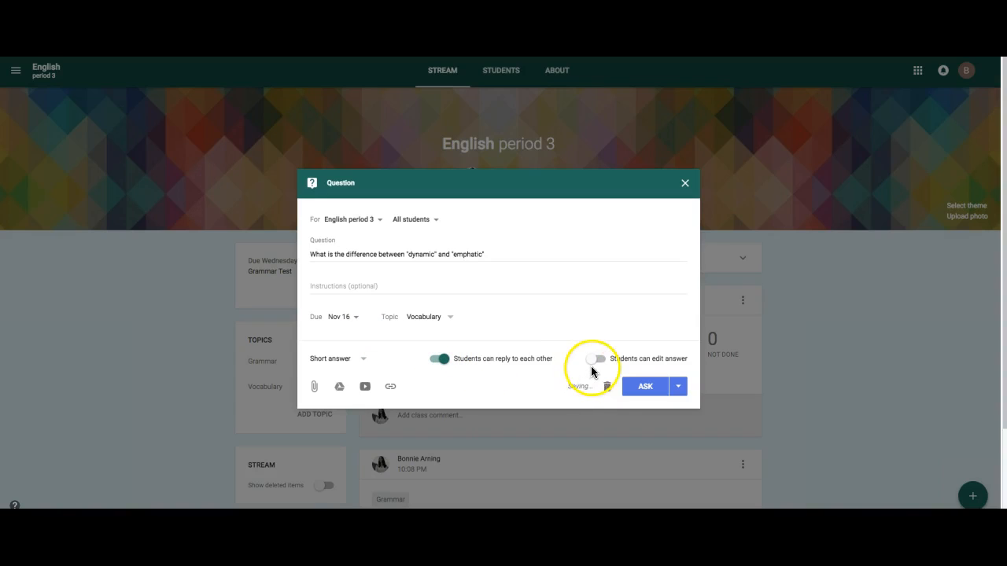
{"action": "left_click", "coordinate": [591, 362]}
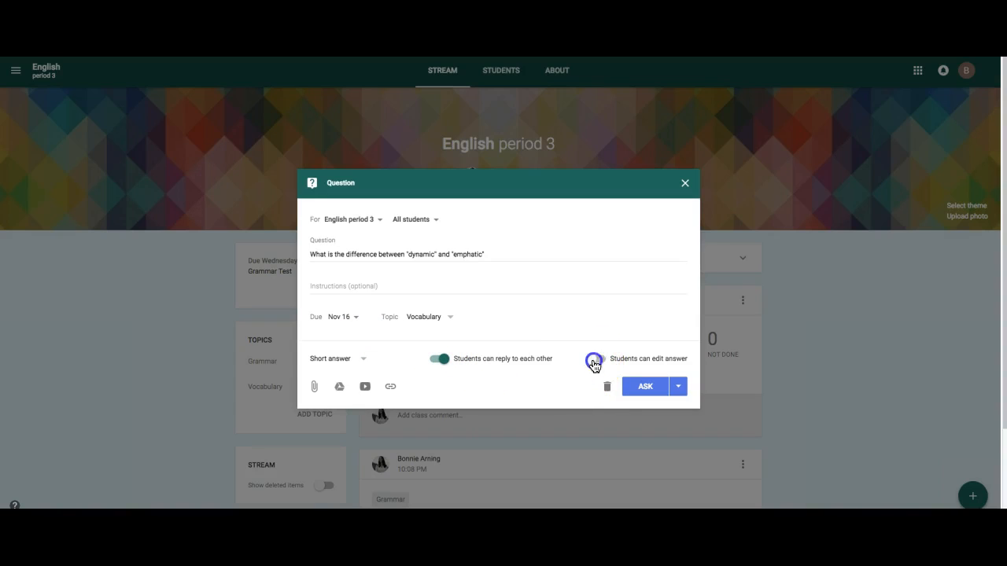
{"action": "left_click", "coordinate": [602, 362]}
{"action": "left_click", "coordinate": [361, 358]}
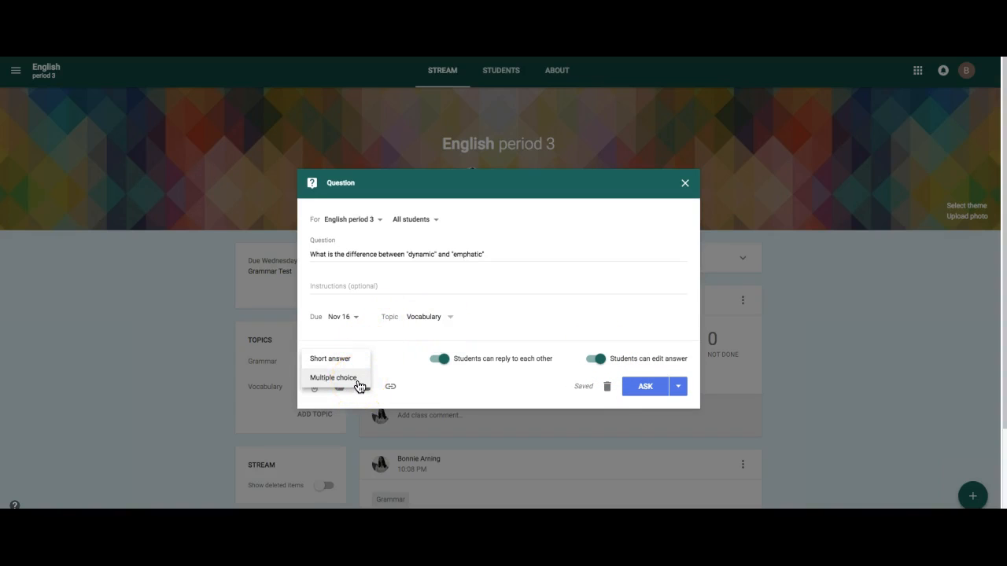
{"action": "left_click", "coordinate": [358, 360]}
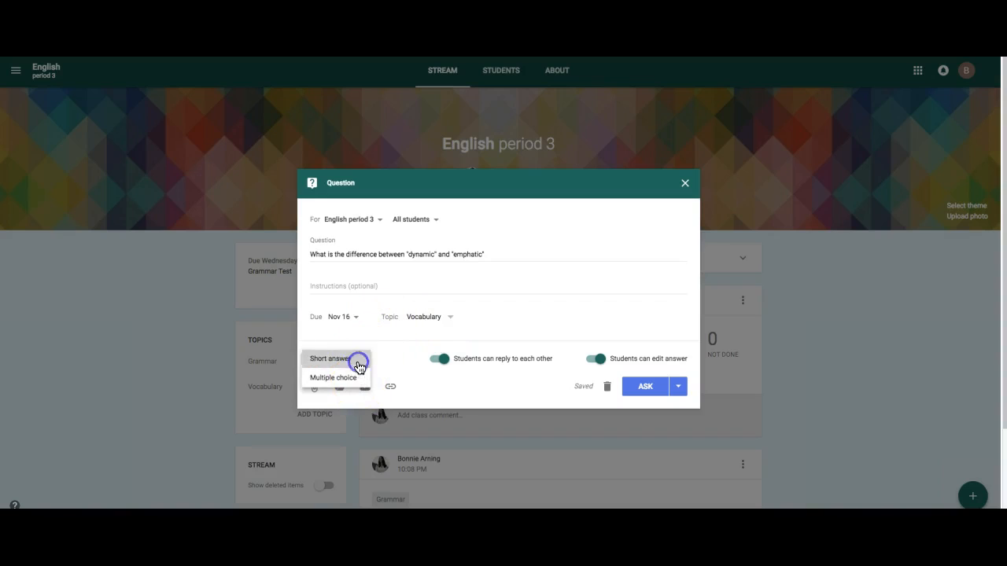
Step: Post the vocabulary question with a question mark added at its end, and view its student answers
{"action": "left_click", "coordinate": [489, 254]}
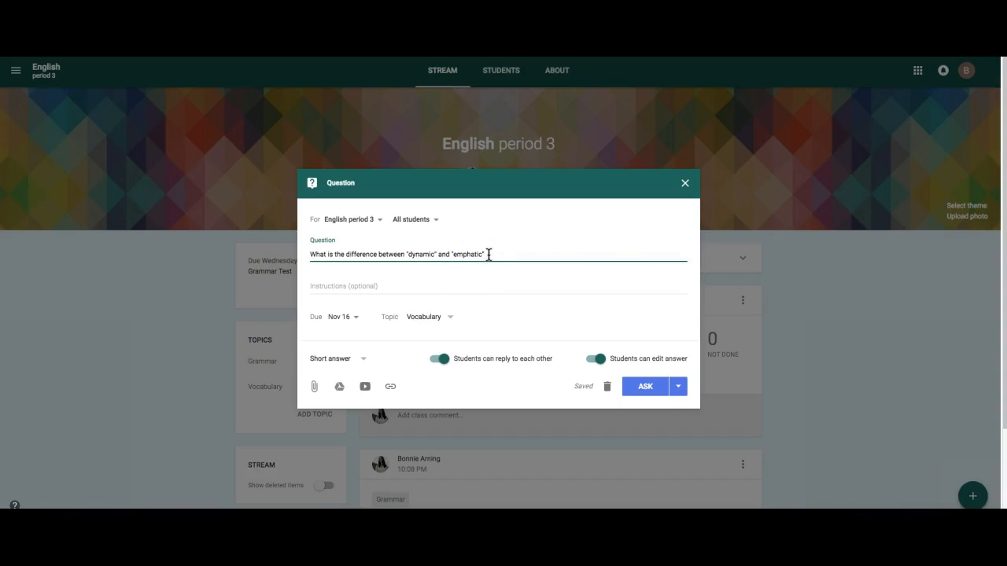
{"action": "left_click", "coordinate": [642, 388]}
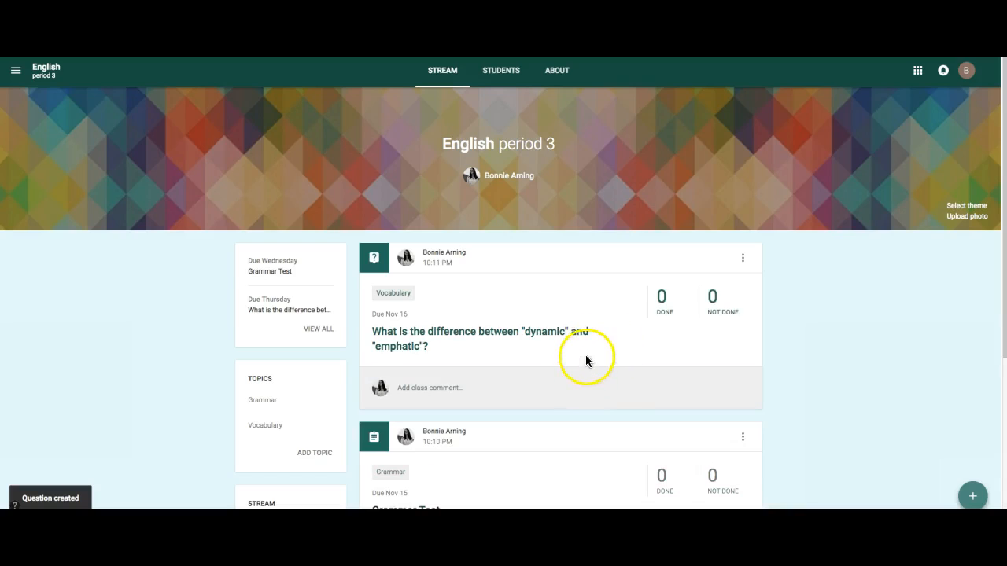
{"action": "left_click", "coordinate": [519, 339]}
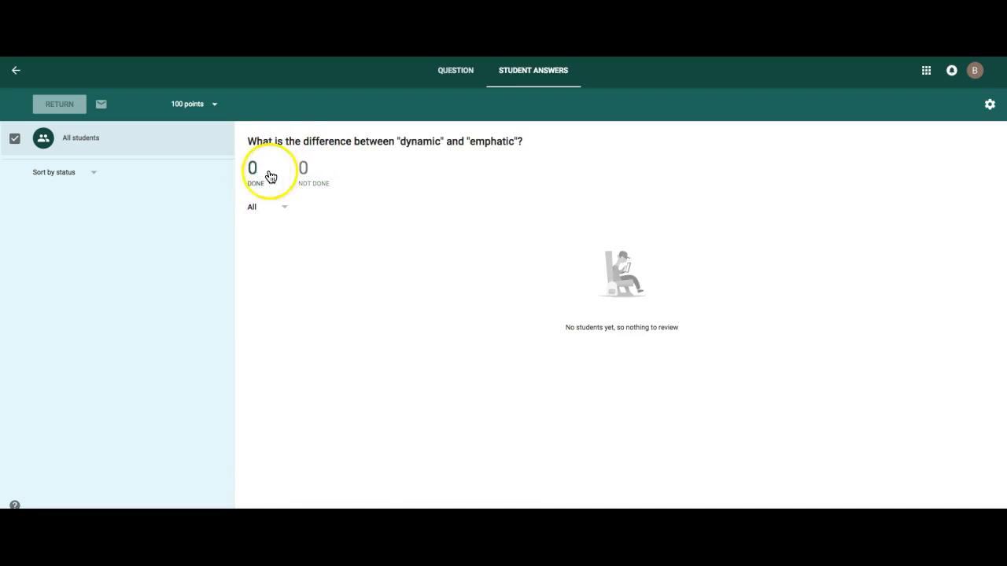
{"action": "left_click", "coordinate": [14, 73]}
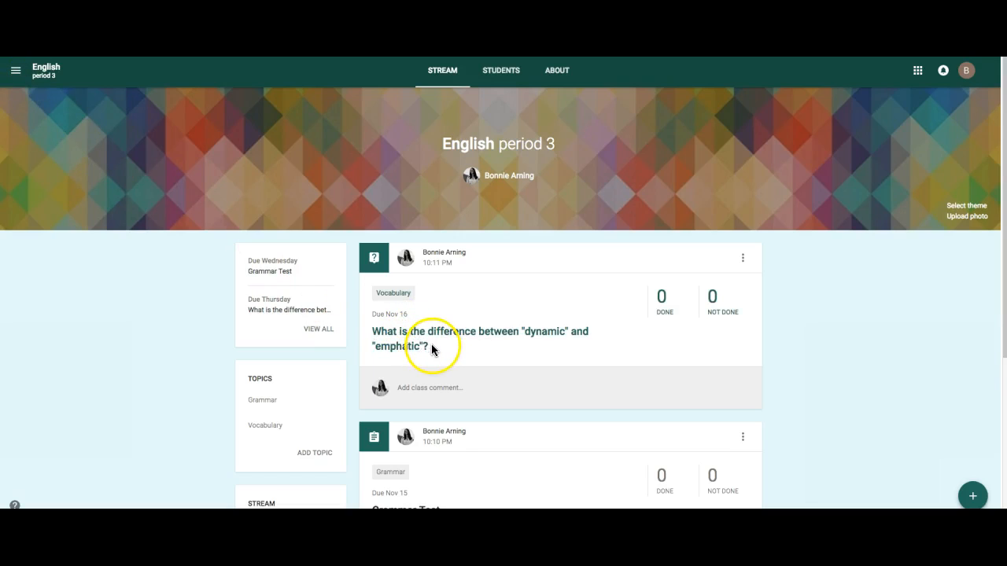
Step: Reuse the Test Retake post from English Skills Workshop Period 1 and assign it to English period 3
{"action": "mouse_move", "coordinate": [966, 502]}
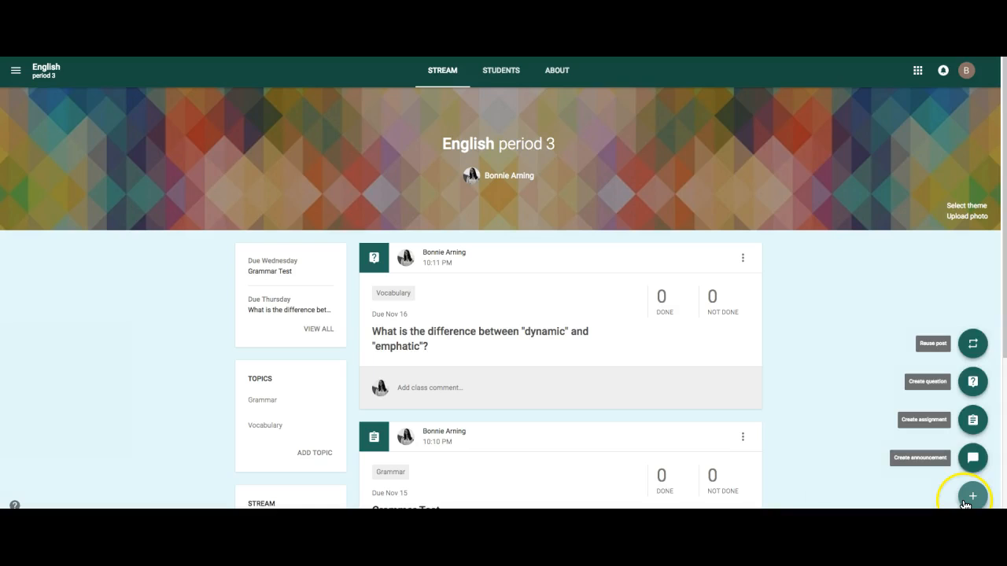
{"action": "left_click", "coordinate": [973, 344]}
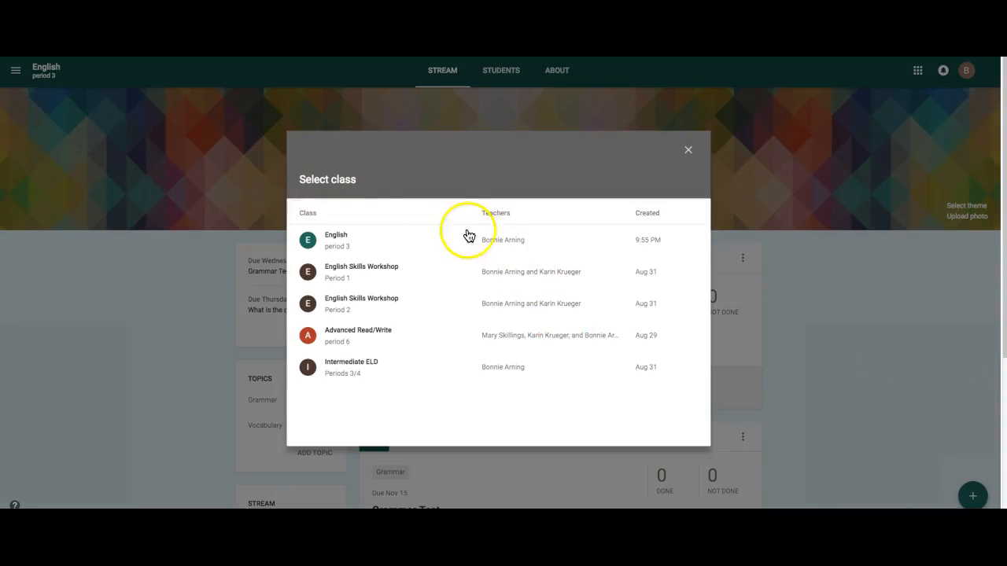
{"action": "left_click", "coordinate": [376, 272]}
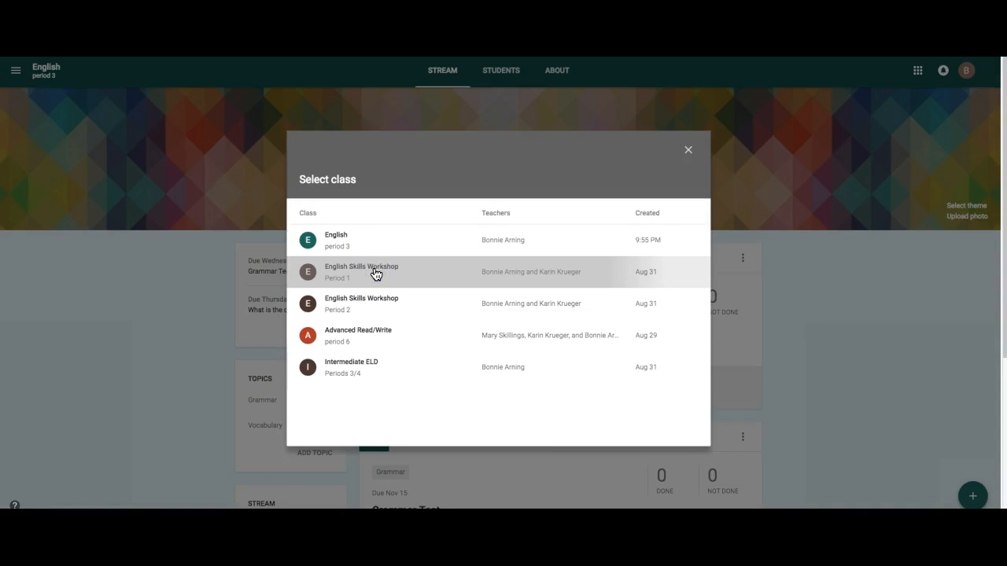
{"action": "left_click", "coordinate": [340, 273]}
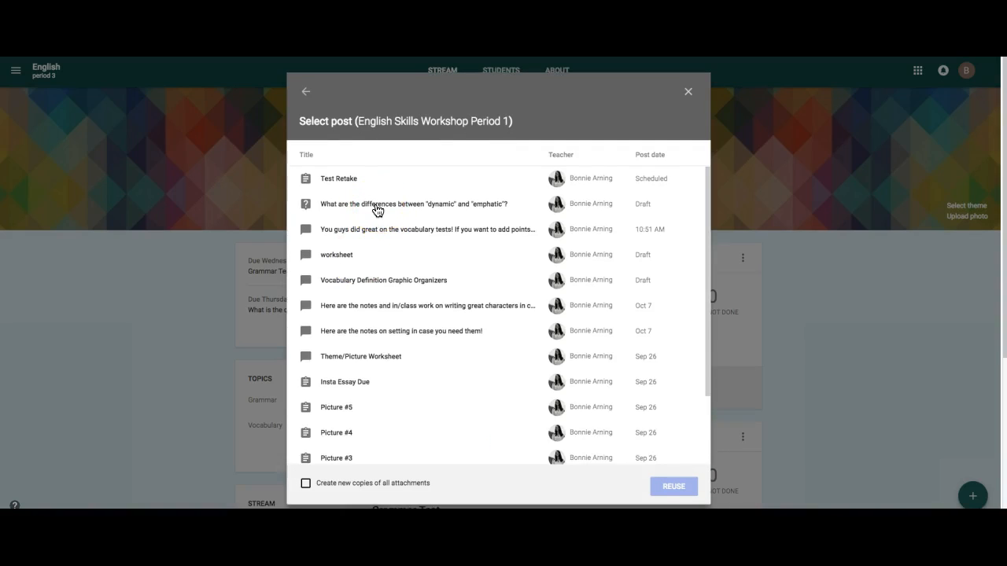
{"action": "left_click", "coordinate": [346, 179]}
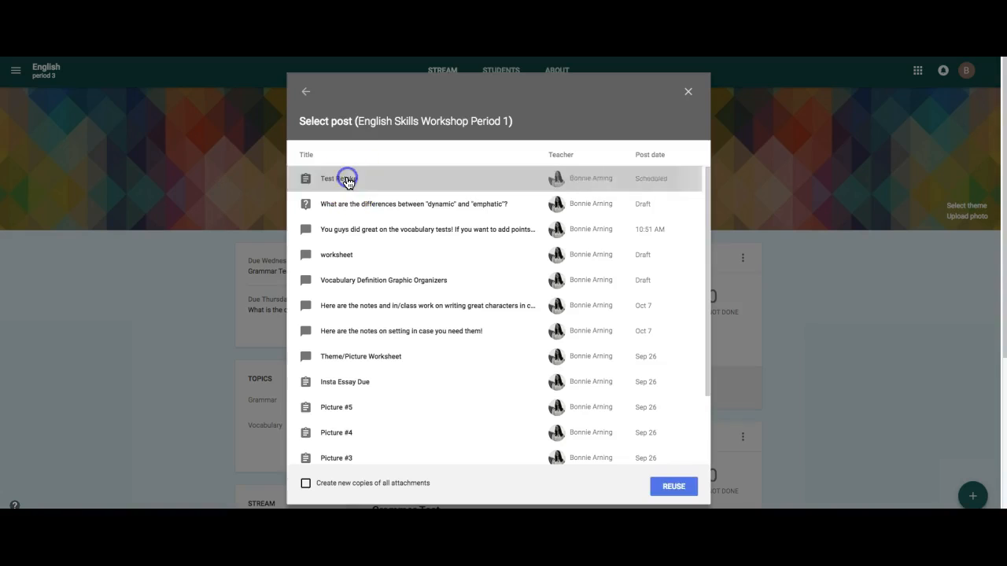
{"action": "left_click", "coordinate": [677, 488]}
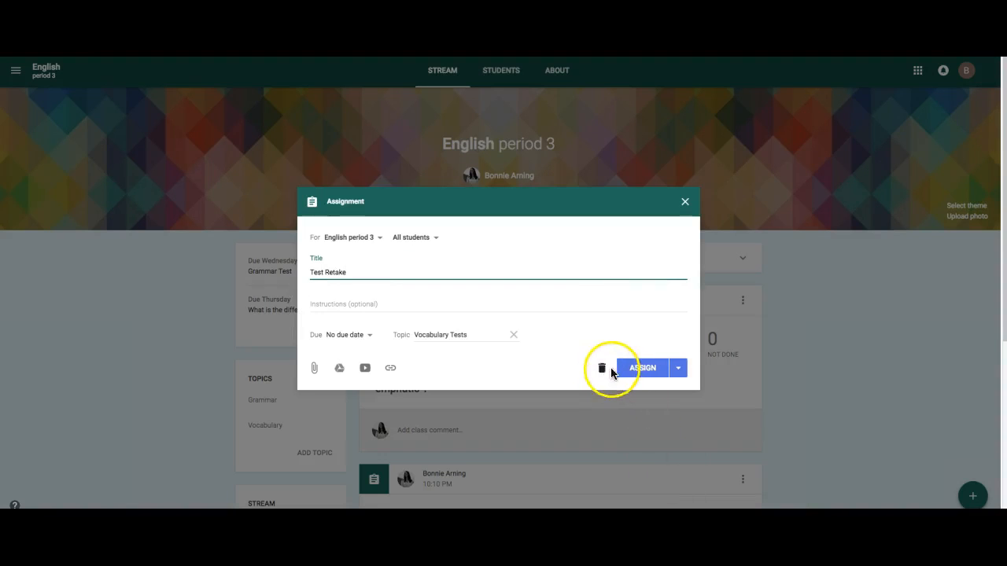
{"action": "left_click", "coordinate": [638, 371]}
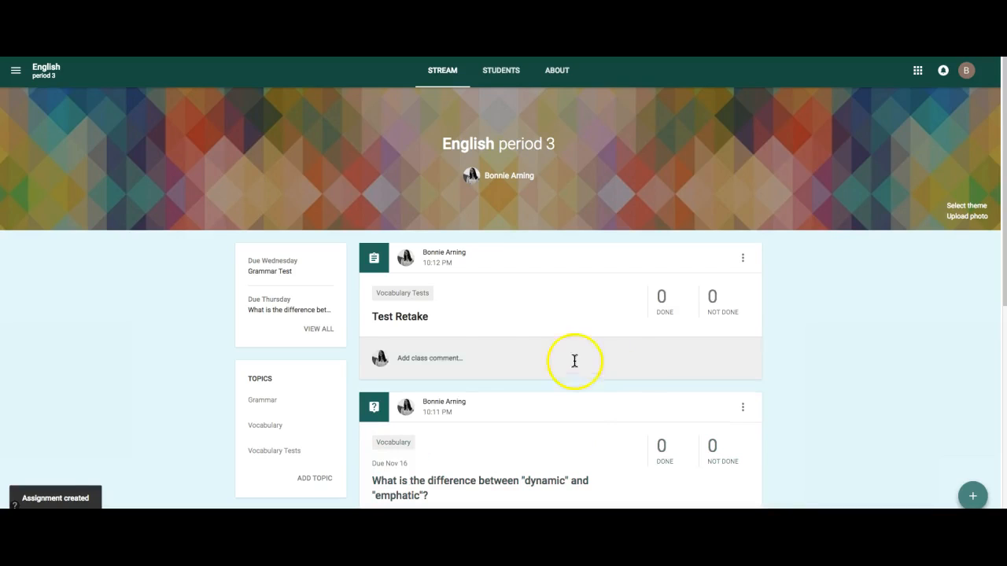
Step: Start an assignment titled "Test" for English period 3 and for English Skills Workshop Periods 1 and 2
{"action": "left_click", "coordinate": [973, 496]}
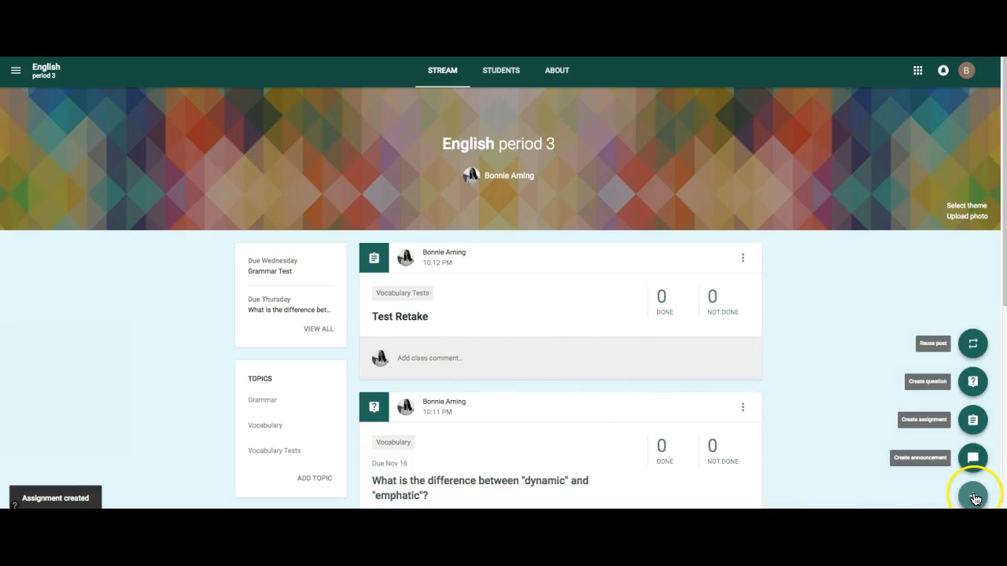
{"action": "left_click", "coordinate": [973, 419]}
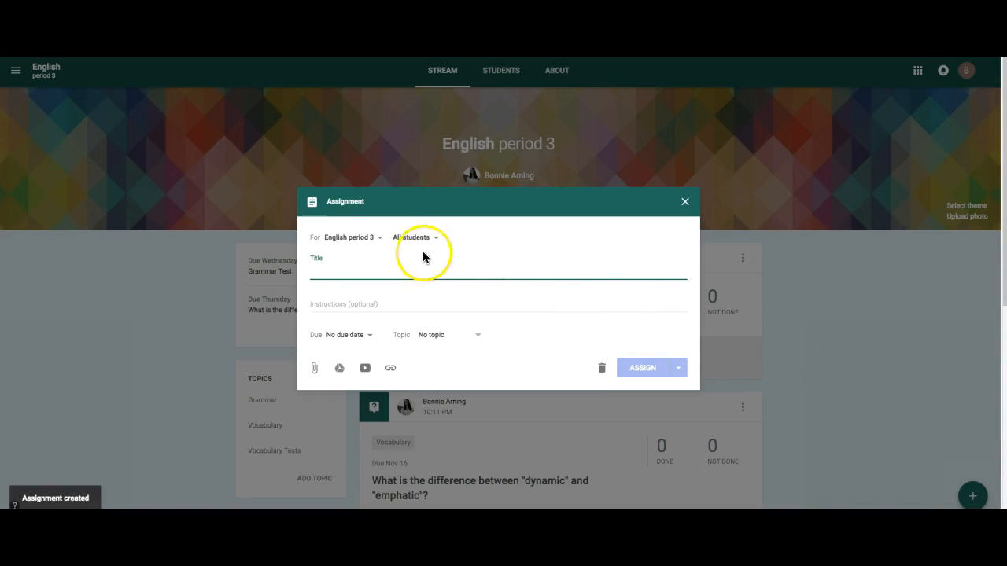
{"action": "left_click", "coordinate": [381, 240]}
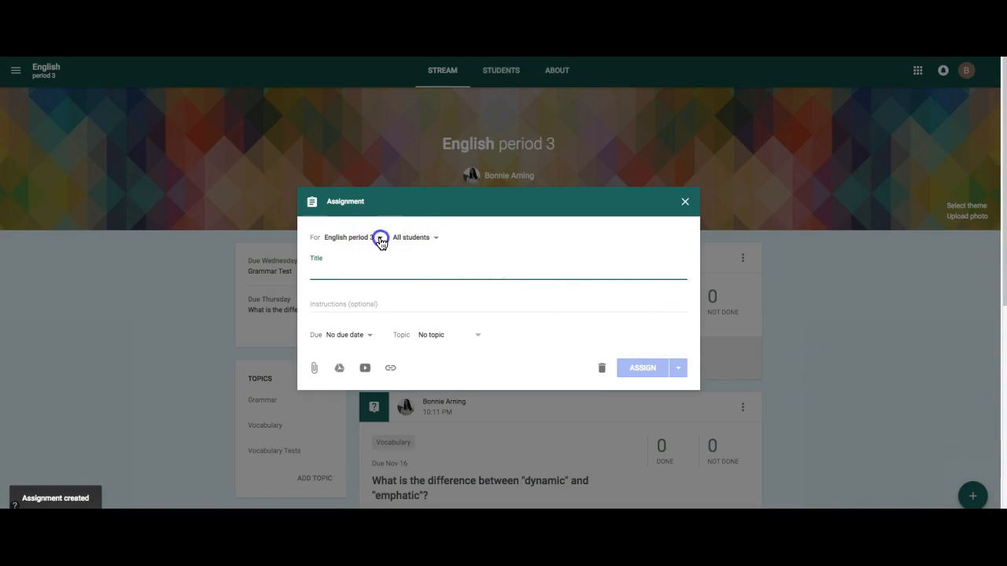
{"action": "left_click", "coordinate": [336, 302]}
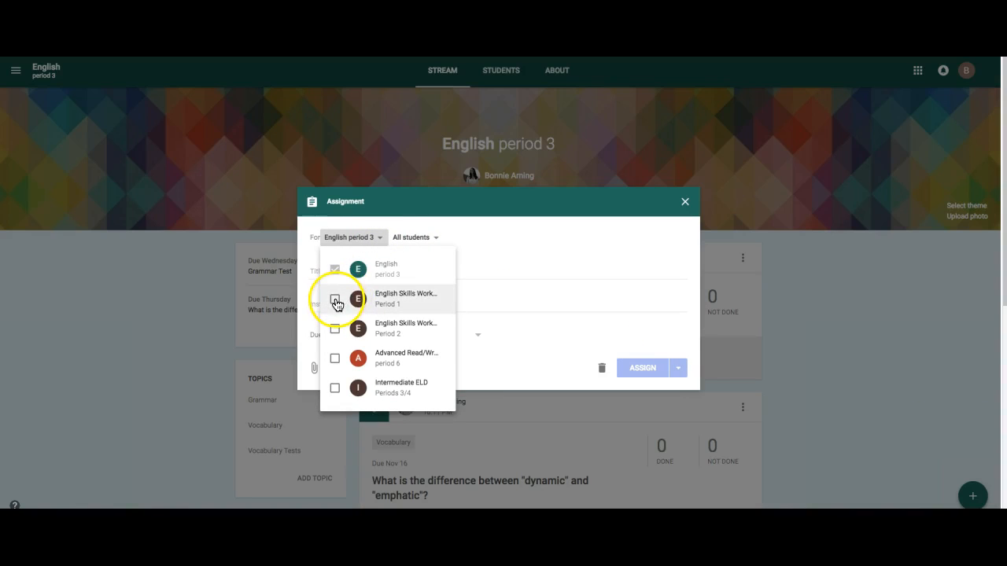
{"action": "left_click", "coordinate": [336, 301]}
{"action": "left_click", "coordinate": [336, 329]}
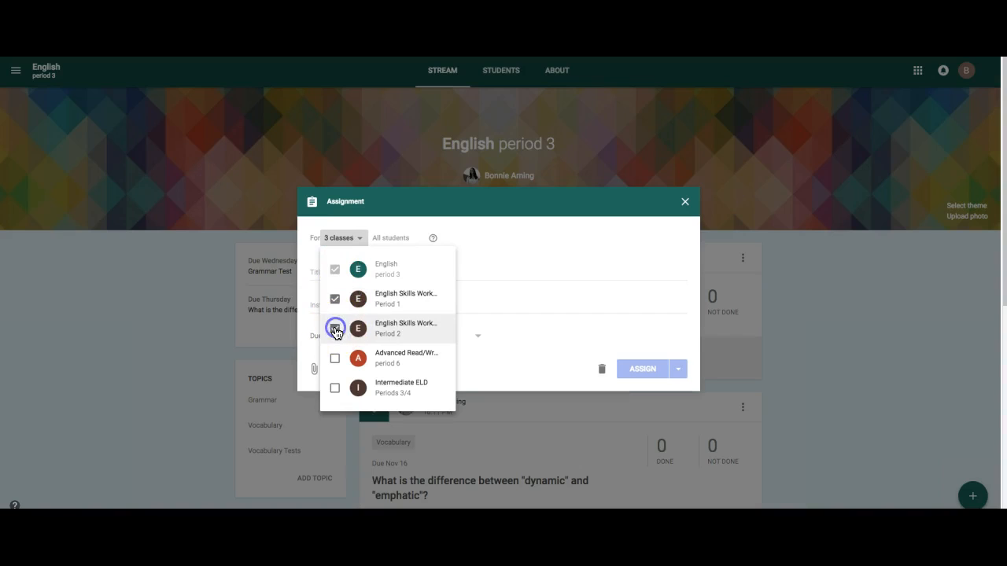
{"action": "left_click", "coordinate": [503, 277]}
{"action": "left_click", "coordinate": [370, 275]}
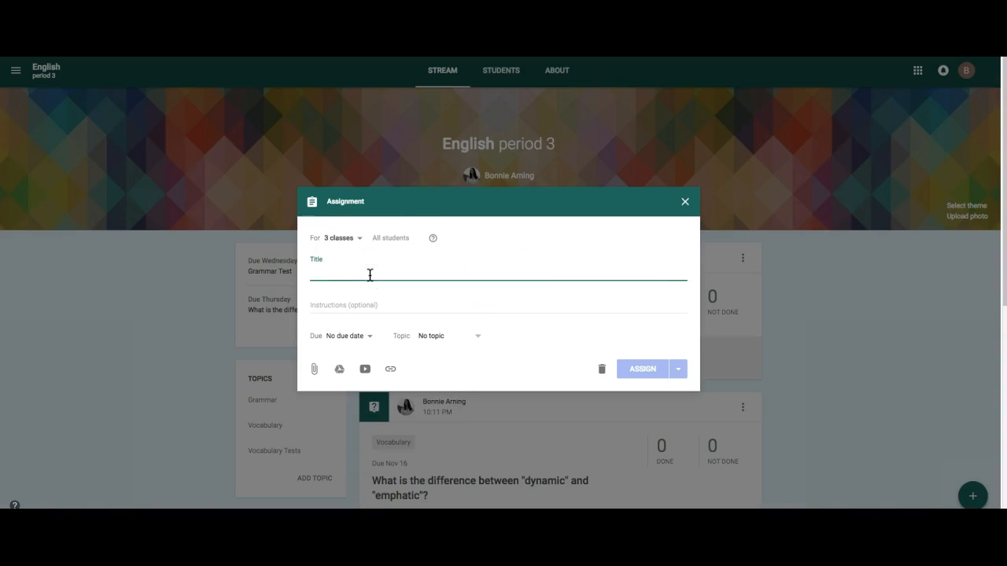
{"action": "type", "text": "Test"}
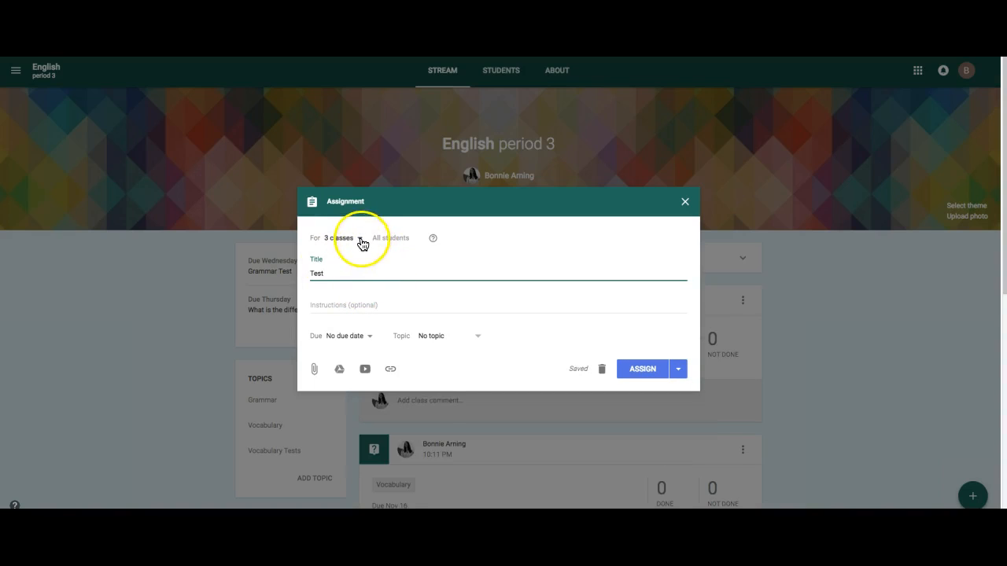
Step: Remove both English Skills Workshop classes from the Test assignment and close it without assigning it
{"action": "left_click", "coordinate": [361, 239]}
{"action": "left_click", "coordinate": [336, 300]}
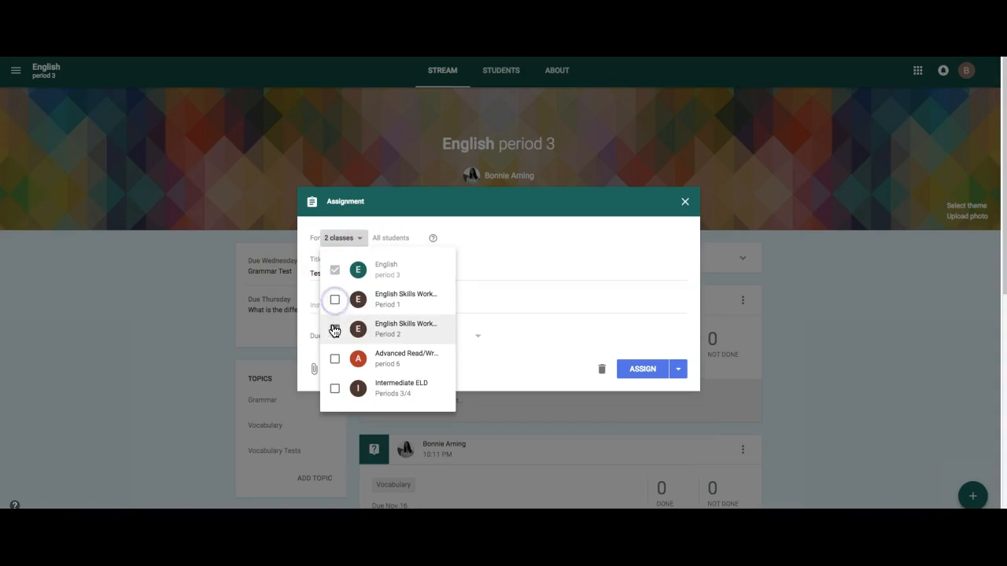
{"action": "left_click", "coordinate": [335, 329]}
{"action": "left_click", "coordinate": [483, 265]}
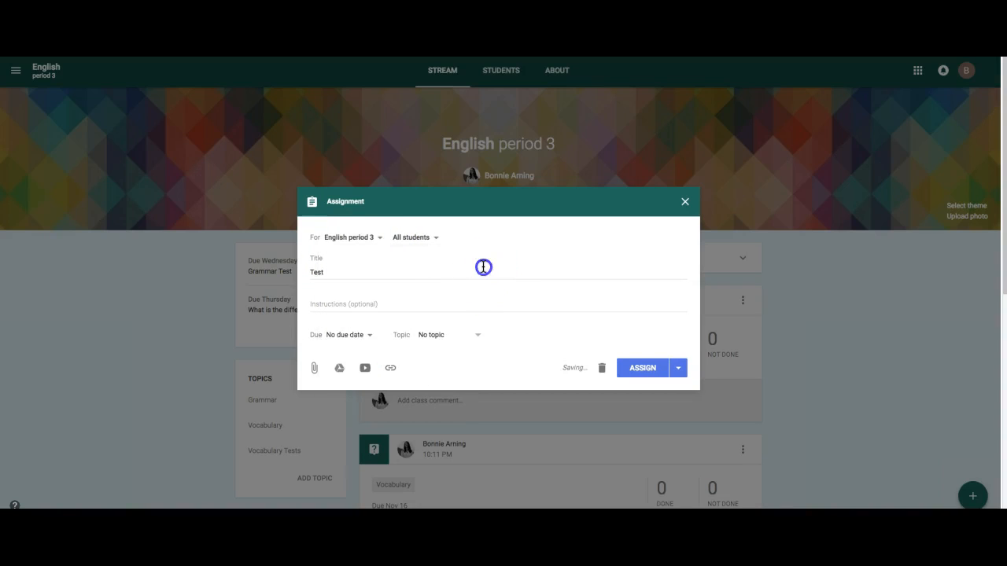
{"action": "left_click", "coordinate": [685, 203]}
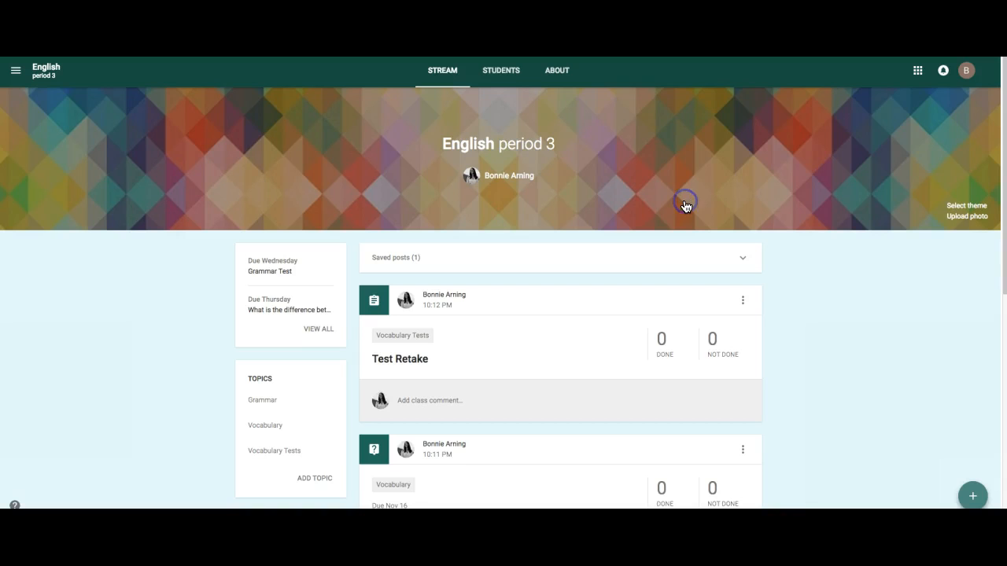
{"action": "scroll", "coordinate": [562, 353], "scroll_direction": "down", "scroll_amount": 3}
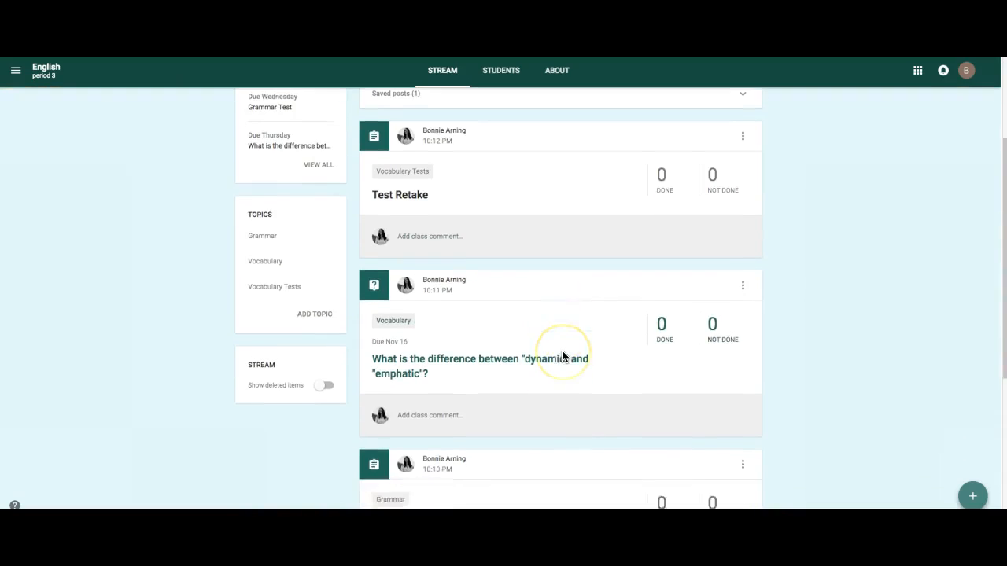
{"action": "scroll", "coordinate": [561, 356], "scroll_direction": "down", "scroll_amount": 2}
{"action": "scroll", "coordinate": [562, 357], "scroll_direction": "down", "scroll_amount": 2}
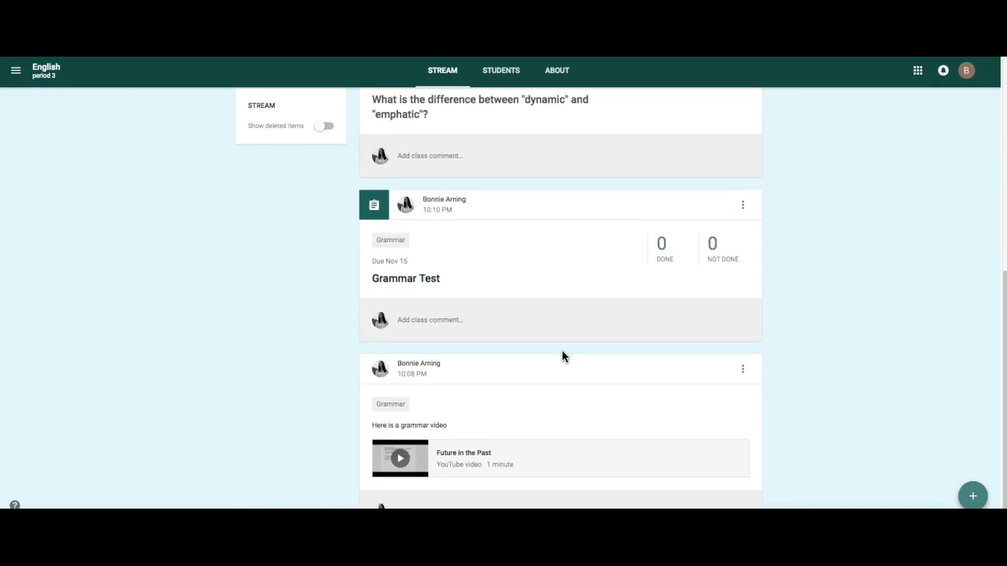
{"action": "scroll", "coordinate": [561, 356], "scroll_direction": "up", "scroll_amount": 6}
{"action": "scroll", "coordinate": [561, 357], "scroll_direction": "up", "scroll_amount": 2}
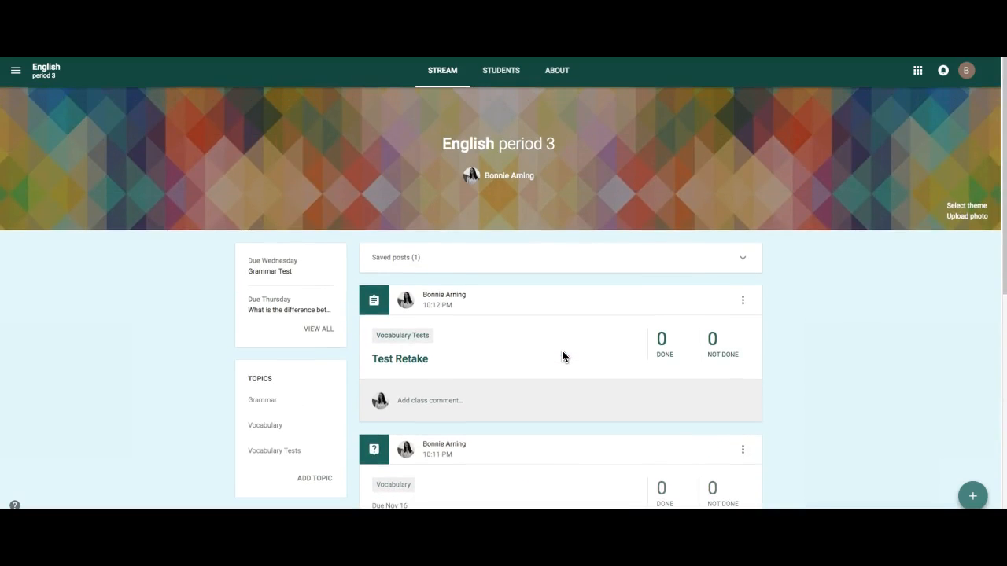